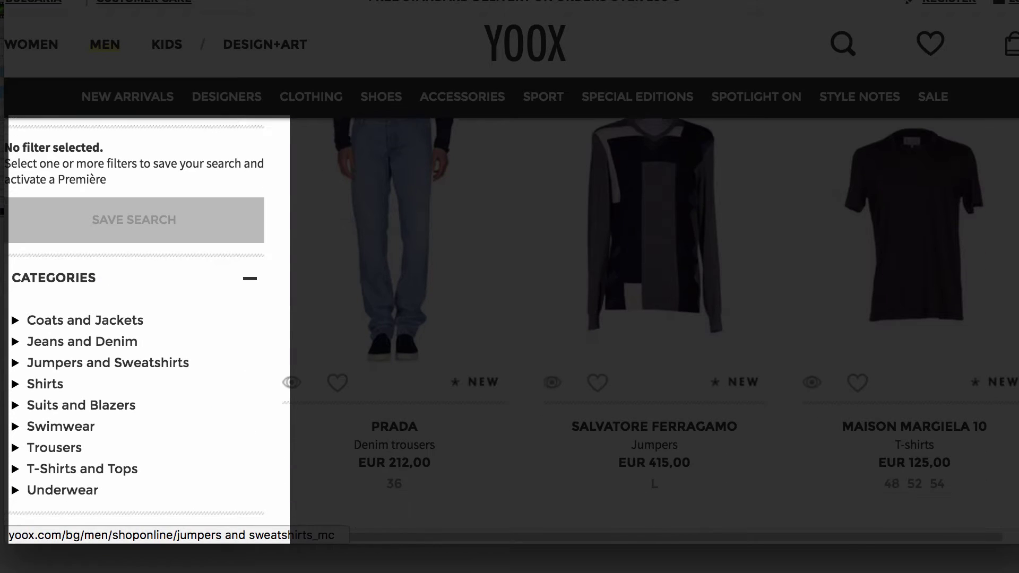
# - Scroll through the YOOX filter sidebar to review its product filter options
pyautogui.scroll(-1, 509, 329)
pyautogui.scroll(-10, 510, 323)
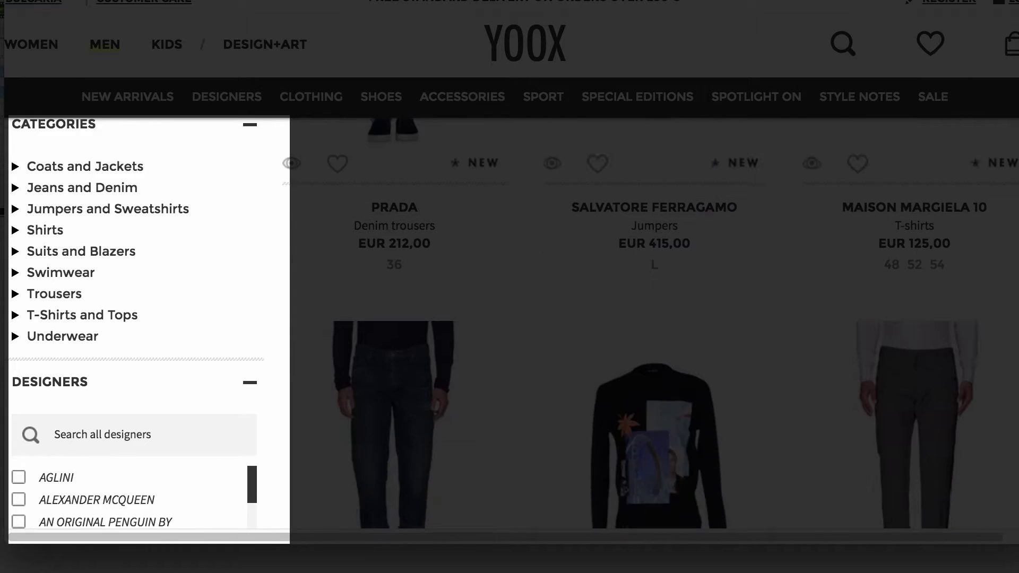
pyautogui.scroll(-8, 510, 324)
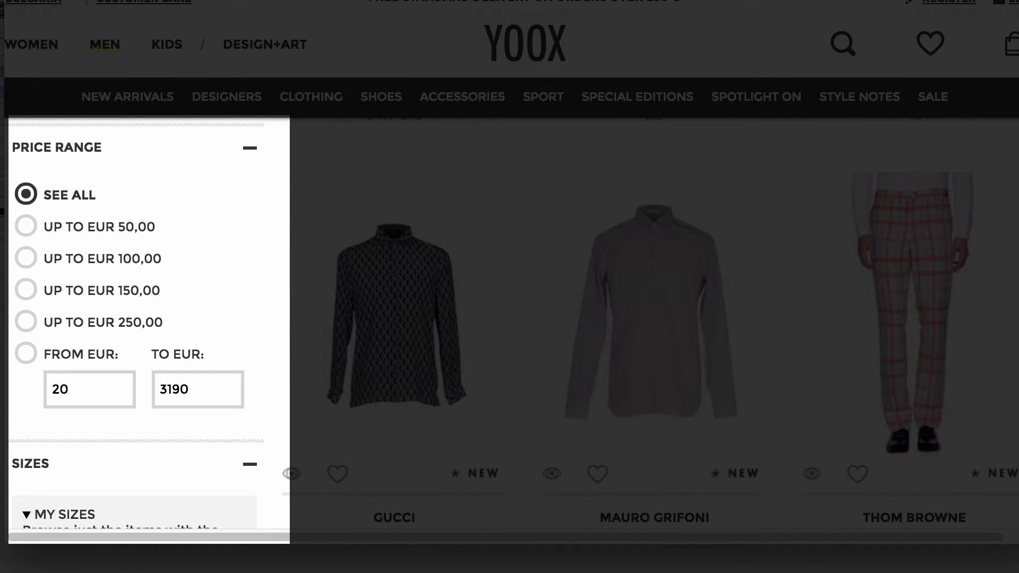
pyautogui.scroll(-10, 509, 323)
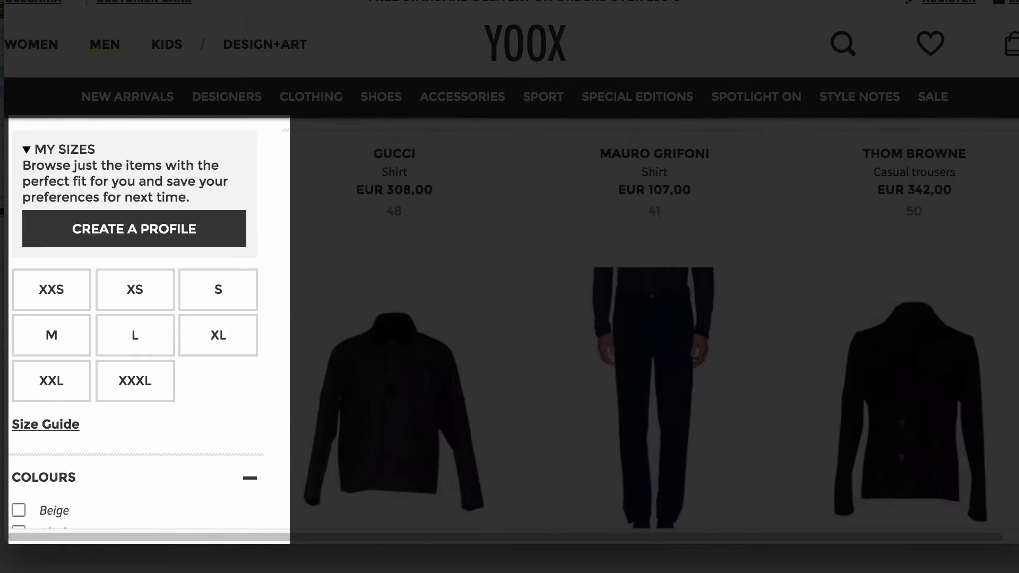
pyautogui.scroll(-2, 510, 323)
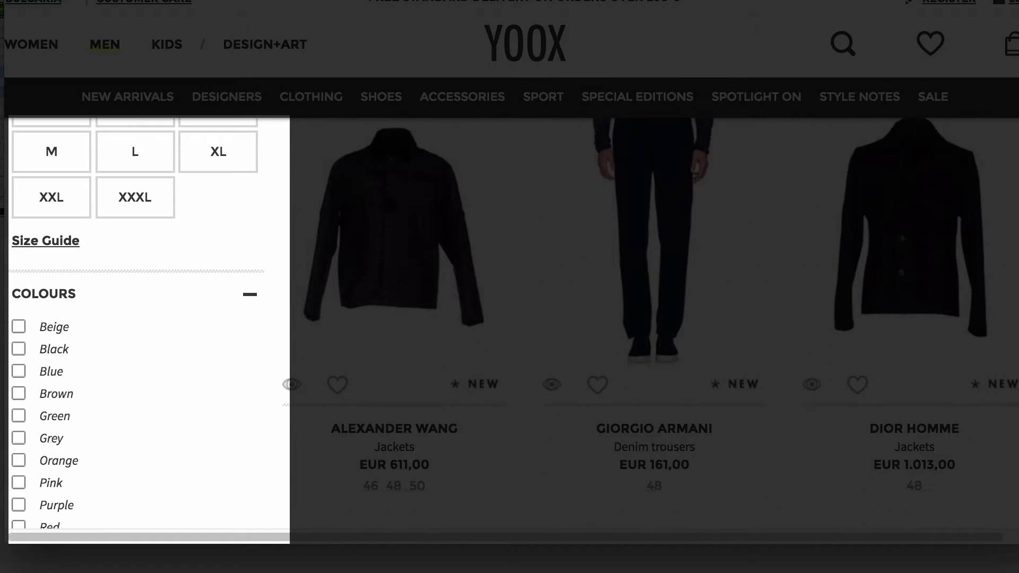
pyautogui.scroll(-3, 510, 323)
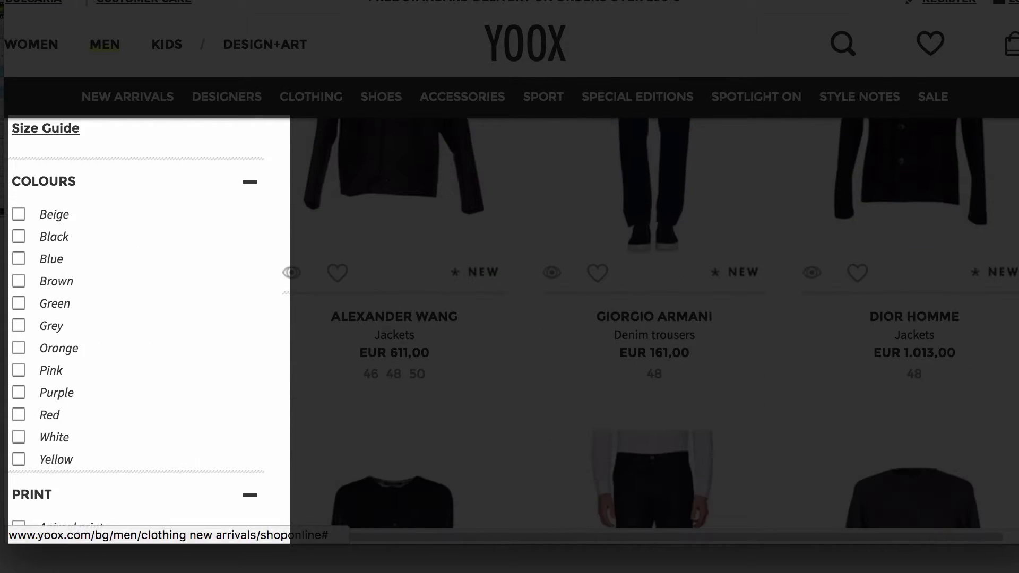
pyautogui.scroll(-4, 509, 324)
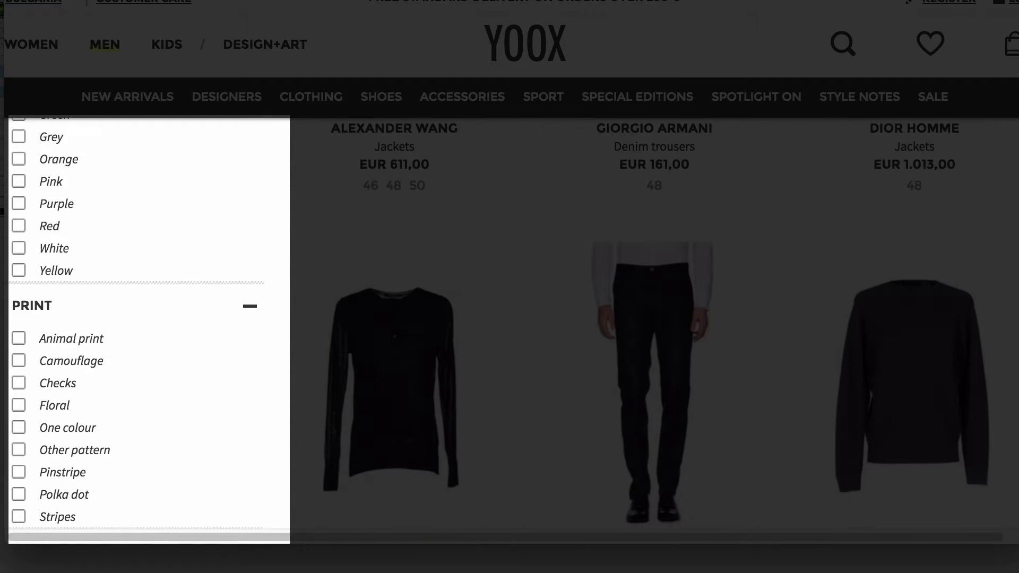
pyautogui.scroll(-3, 509, 324)
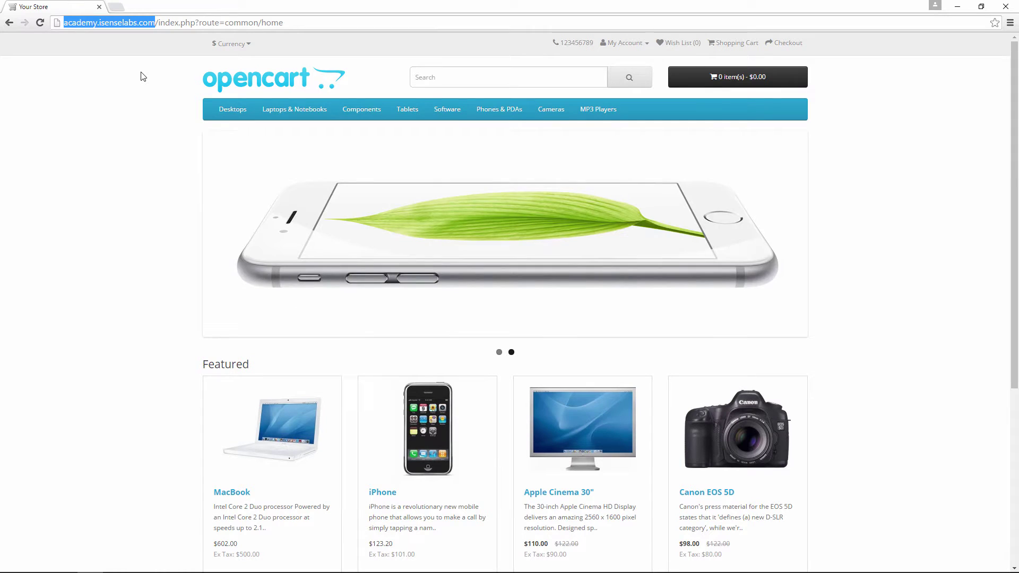
# - Load the OpenCart store's /admin login page in a new browser tab
pyautogui.hotkey('ctrl', 't')
pyautogui.write('http://academy.isenselabs.com/')
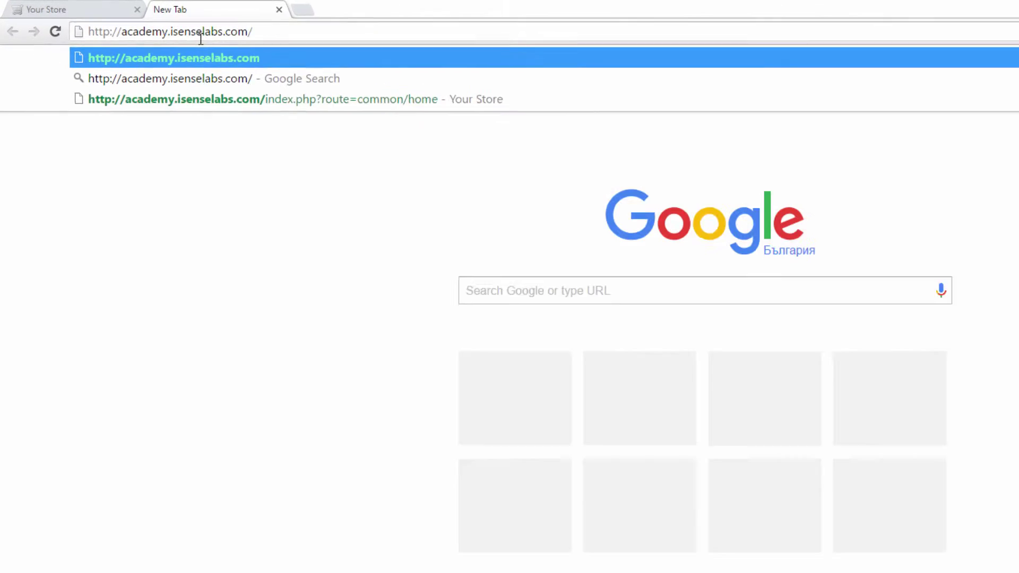
pyautogui.write('admin')
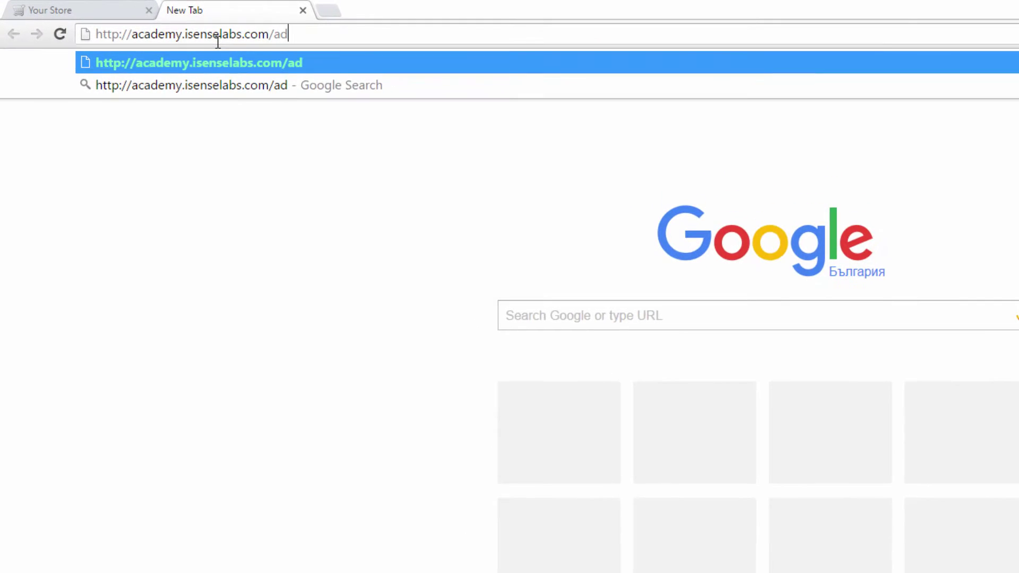
pyautogui.press('Return')
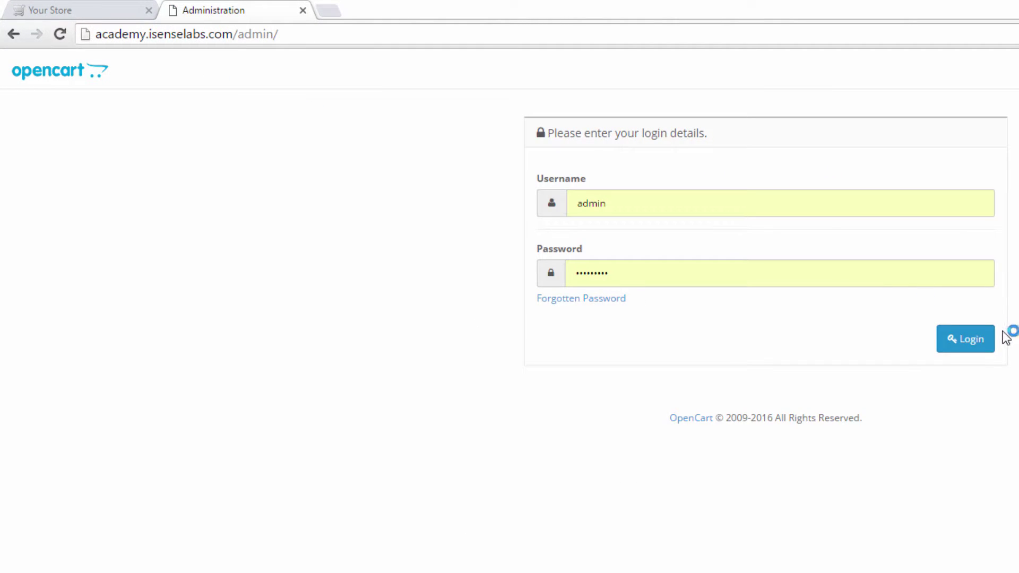
# - Log into the OpenCart admin panel and list the Modules under Extensions
pyautogui.click(989, 343)
pyautogui.click(21, 70)
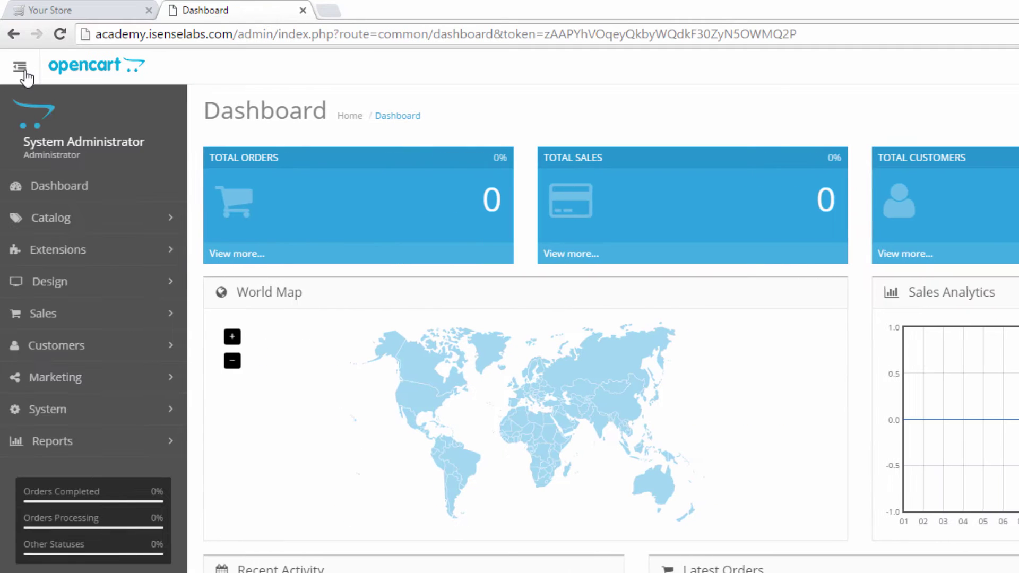
pyautogui.click(98, 259)
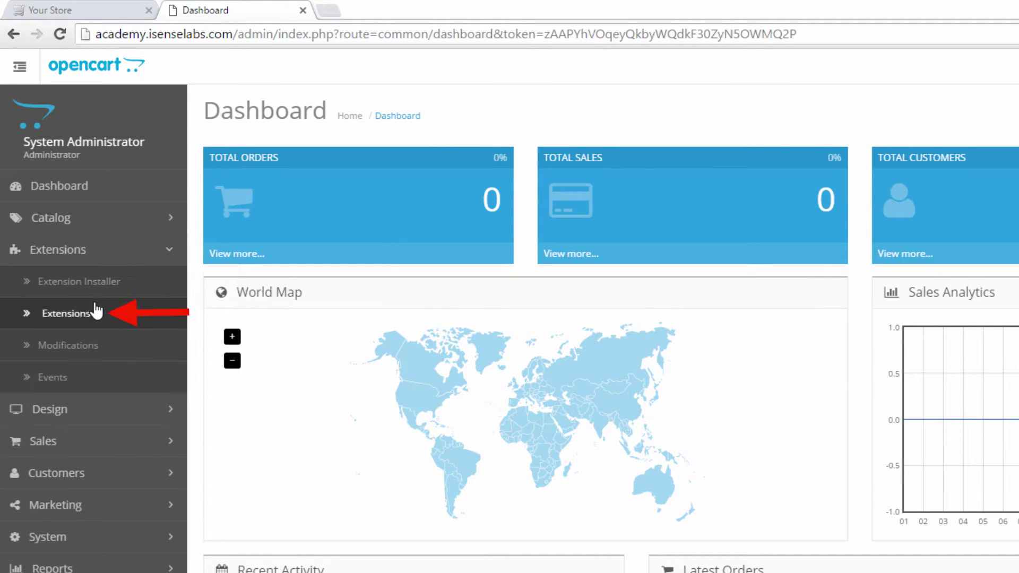
pyautogui.click(32, 310)
pyautogui.click(462, 267)
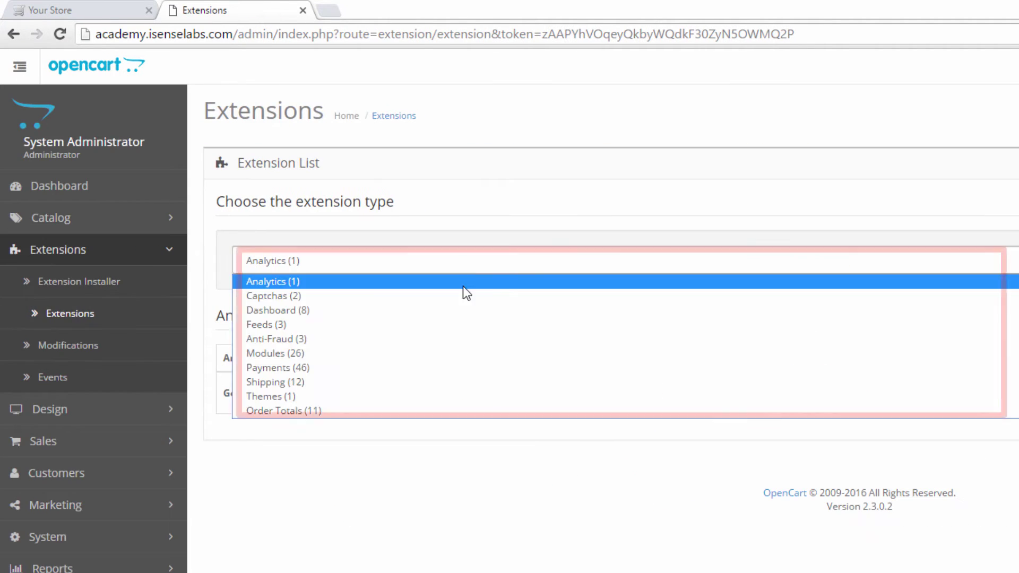
pyautogui.click(469, 357)
pyautogui.scroll(-5, 477, 350)
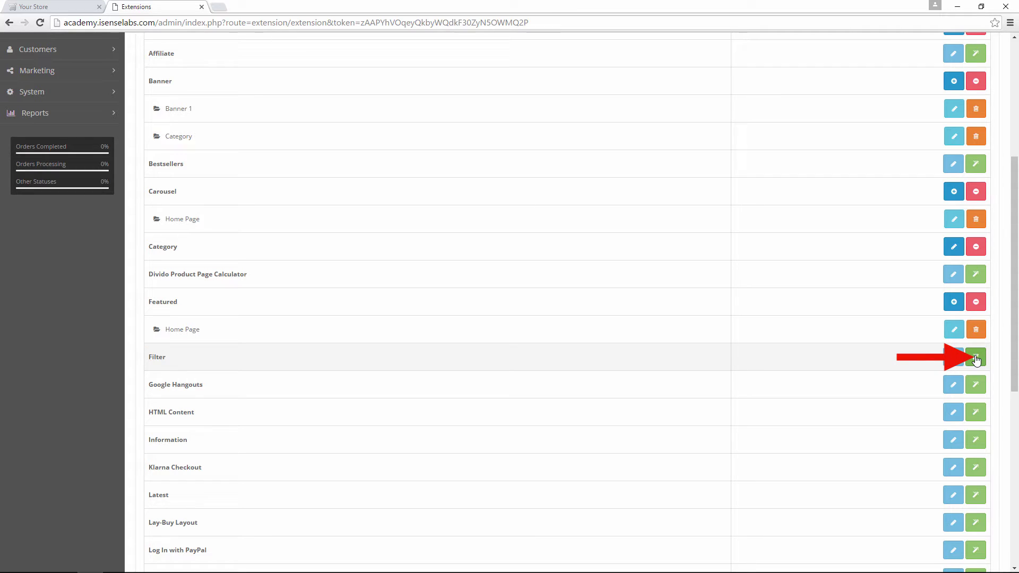
# - Install the Filter module, set its status to Enabled and save
pyautogui.click(977, 359)
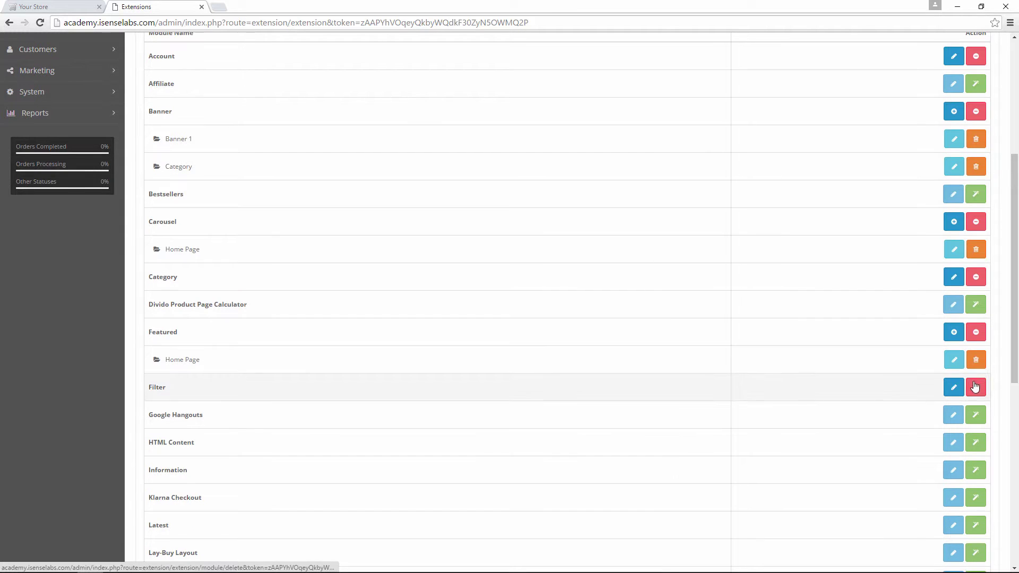
pyautogui.click(953, 387)
pyautogui.click(351, 148)
pyautogui.click(350, 167)
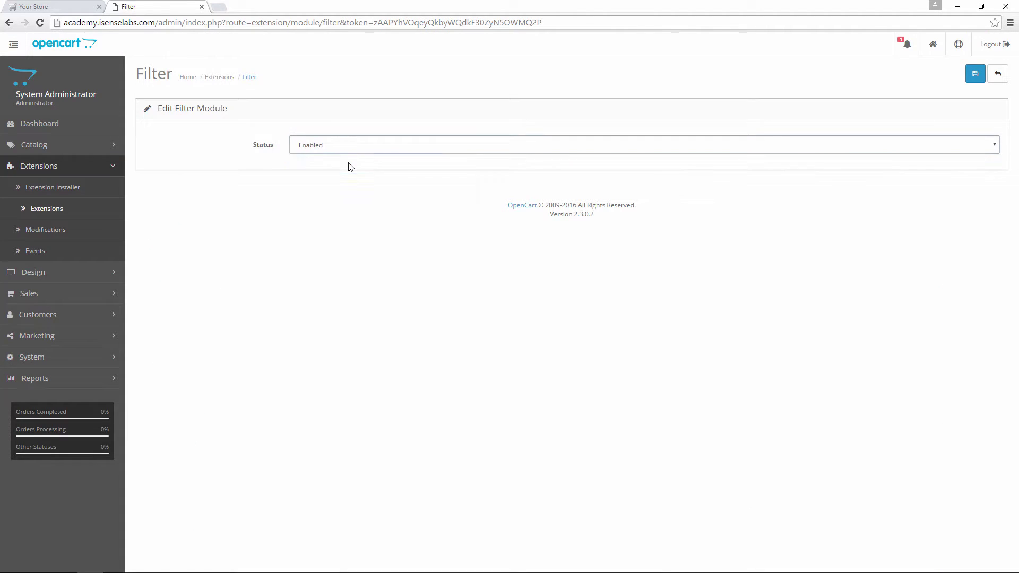
pyautogui.click(975, 74)
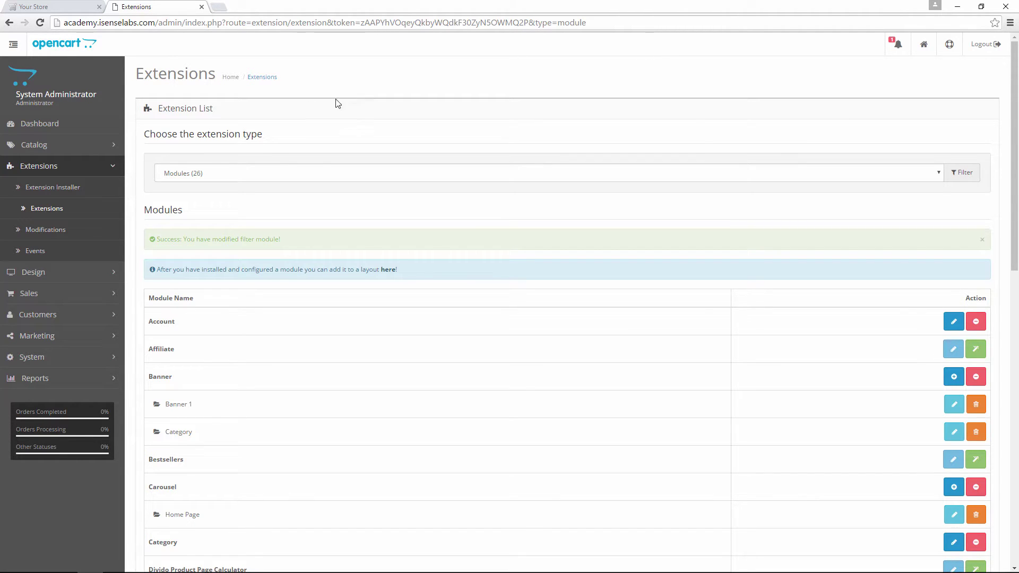
# - Go to Catalog > Filters, which shows an empty filter list
pyautogui.click(64, 145)
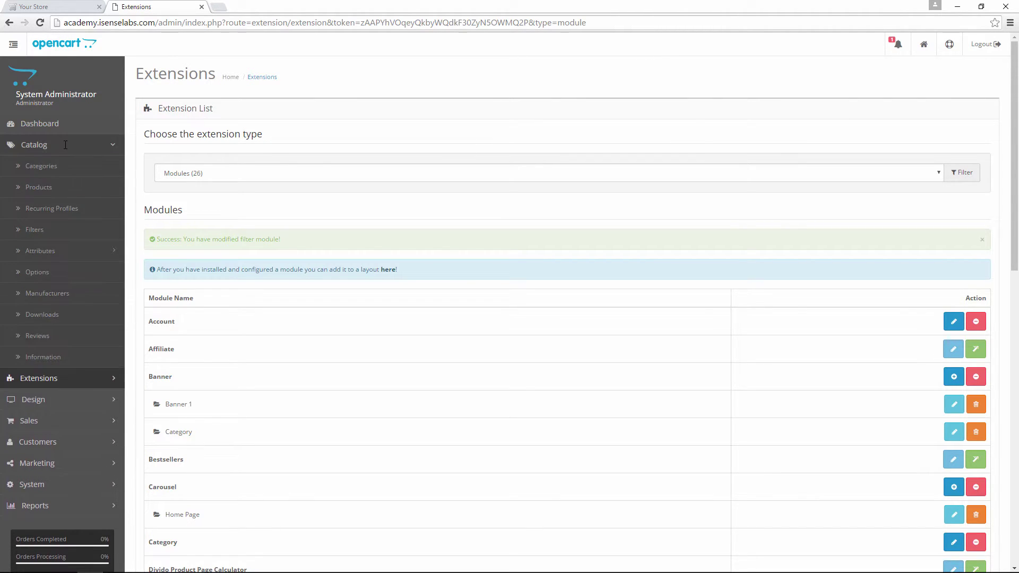
pyautogui.click(65, 235)
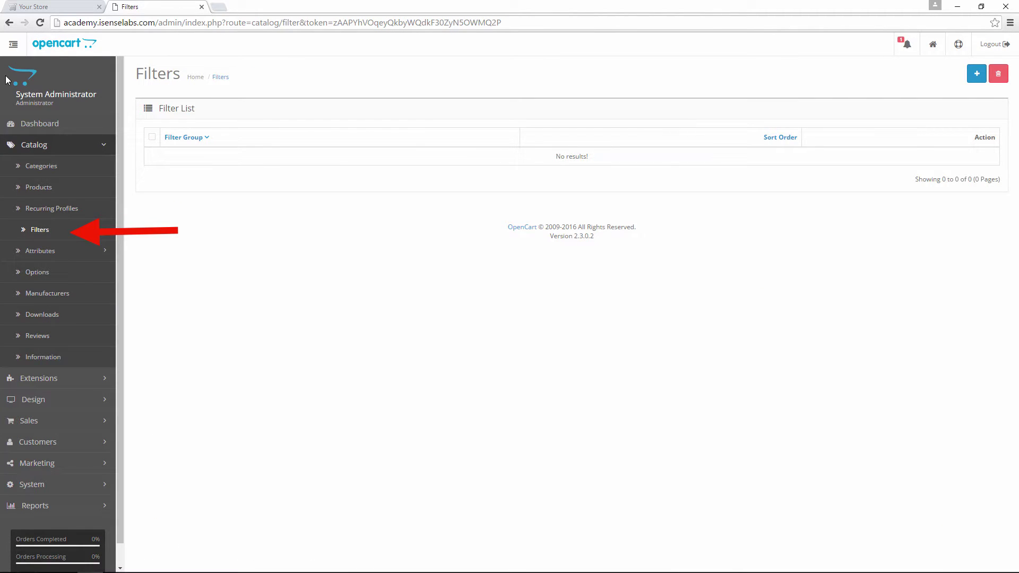
pyautogui.click(17, 37)
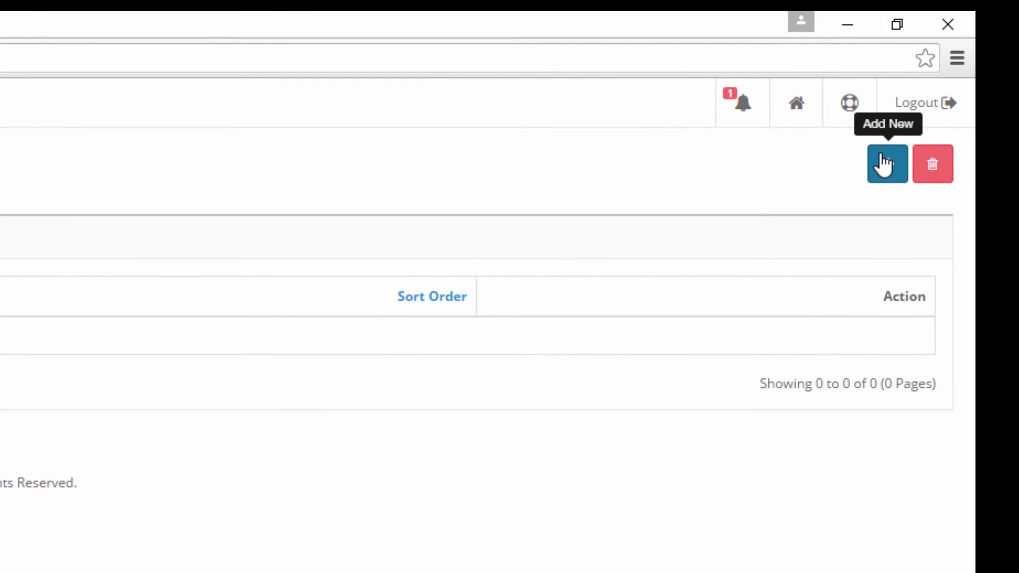
# - Start a new filter group named Computer Components with sort order 0
pyautogui.click(884, 164)
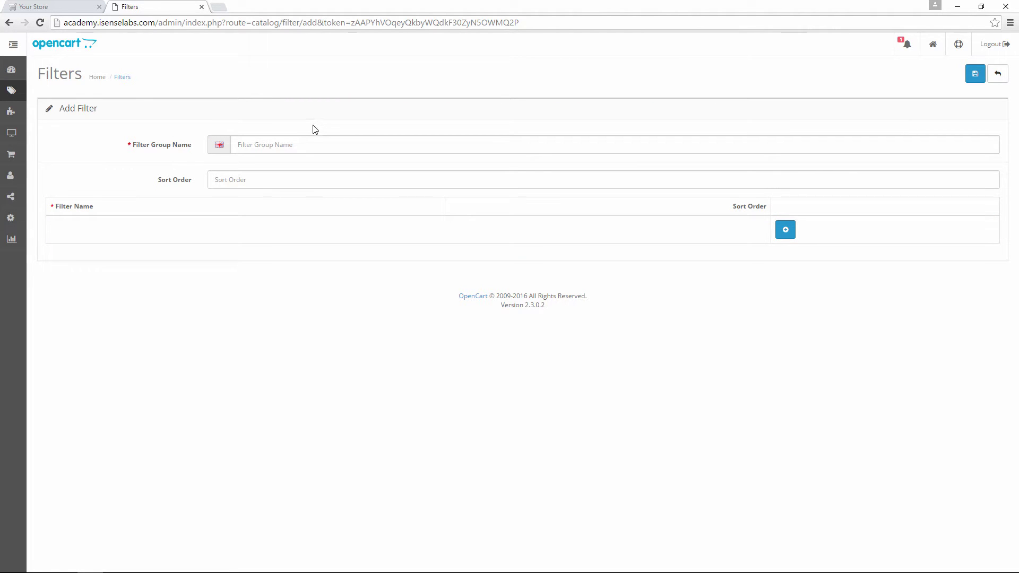
pyautogui.click(313, 142)
pyautogui.write('Computer Components')
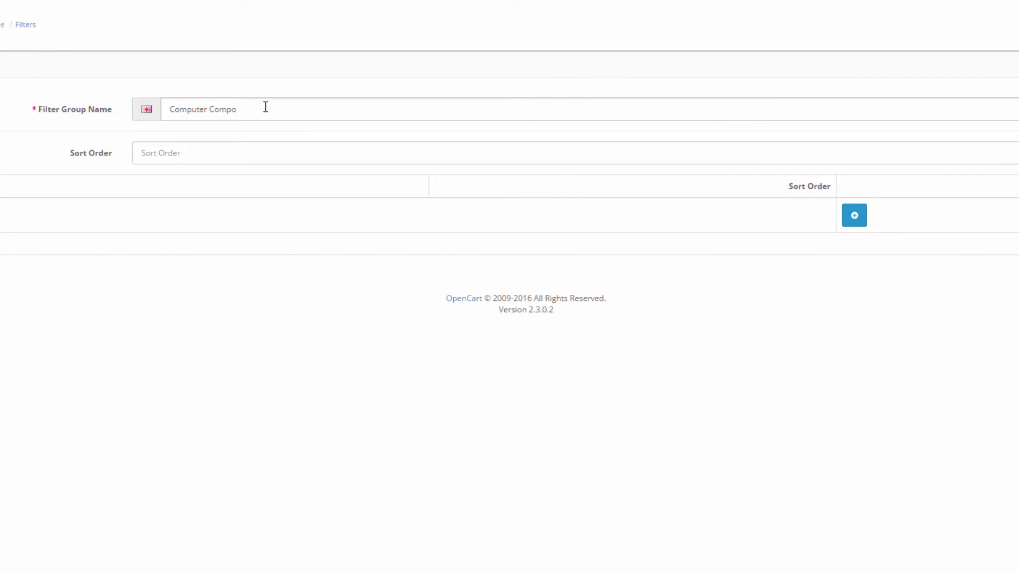
pyautogui.click(265, 144)
pyautogui.write('0')
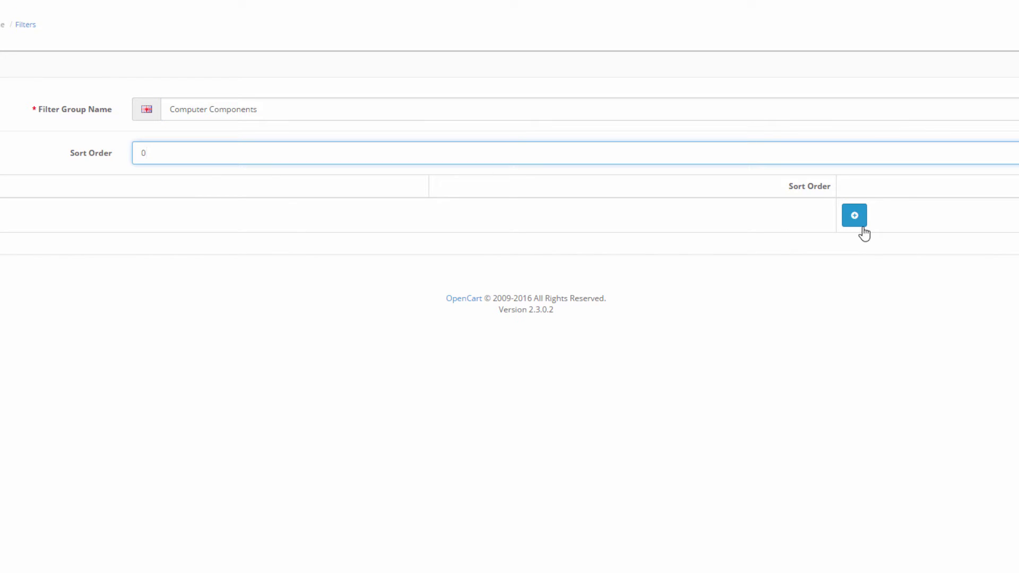
# - Add filters Motherboard (sort order 0) and CPU (sort order 1)
pyautogui.click(855, 217)
pyautogui.click(374, 223)
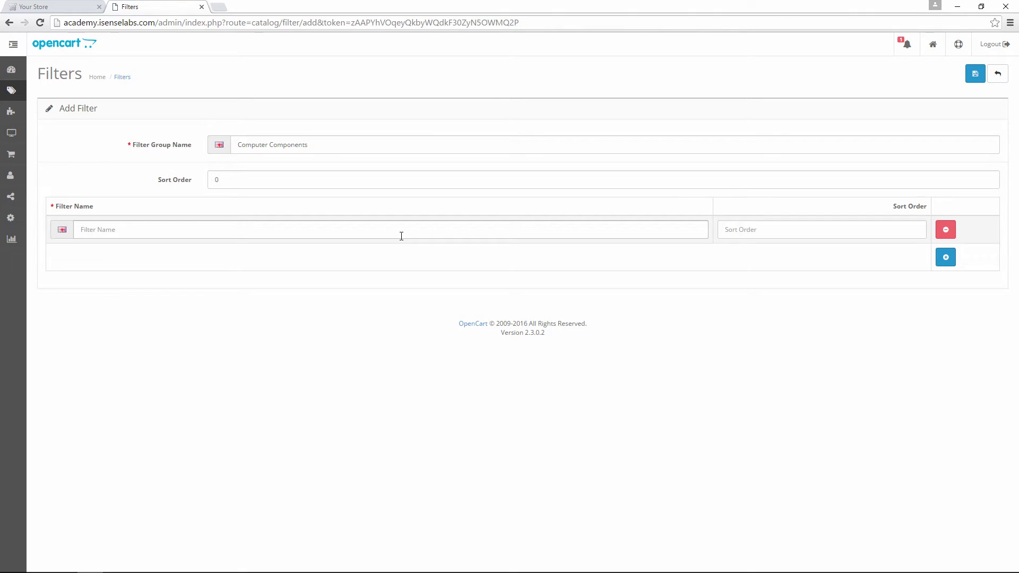
pyautogui.write('Motherboard')
pyautogui.click(874, 234)
pyautogui.write('0')
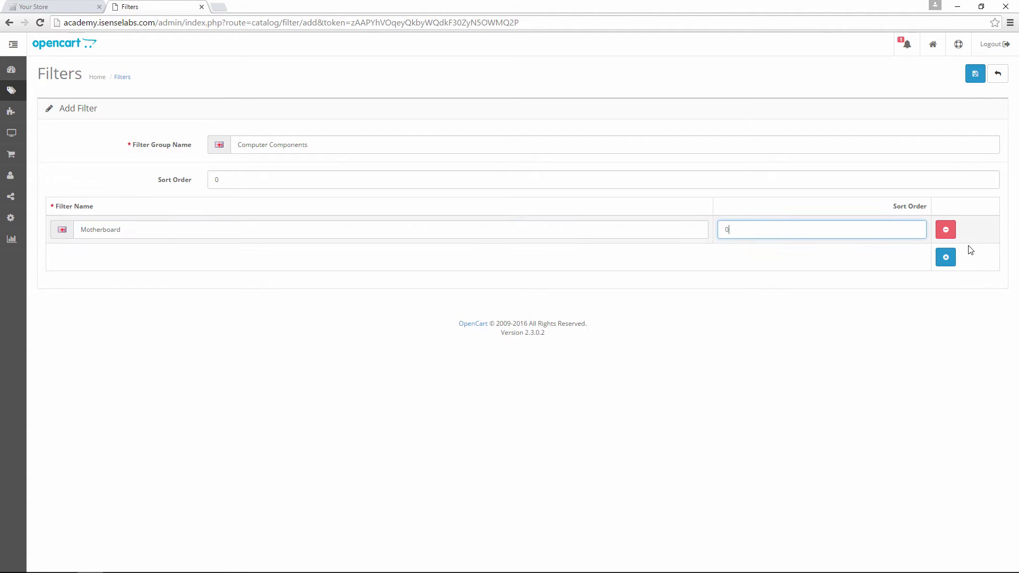
pyautogui.click(945, 256)
pyautogui.click(234, 260)
pyautogui.write('CPU')
pyautogui.click(809, 257)
pyautogui.write('1')
# - Add filters RAM (sort order 2) and GPU (sort order 3) to the group
pyautogui.click(937, 289)
pyautogui.click(243, 279)
pyautogui.write('RAM')
pyautogui.click(855, 285)
pyautogui.write('2')
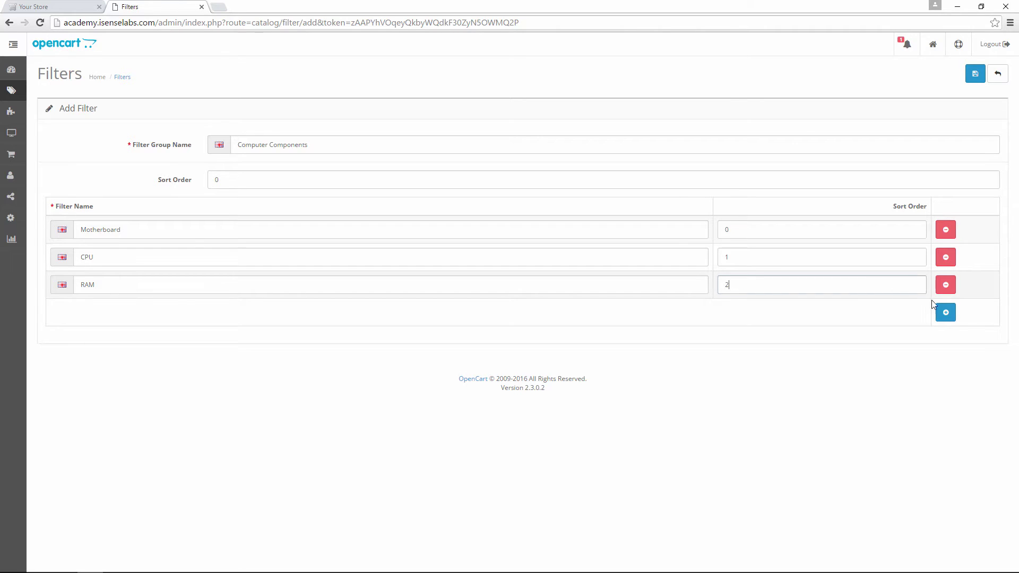
pyautogui.click(943, 313)
pyautogui.click(216, 306)
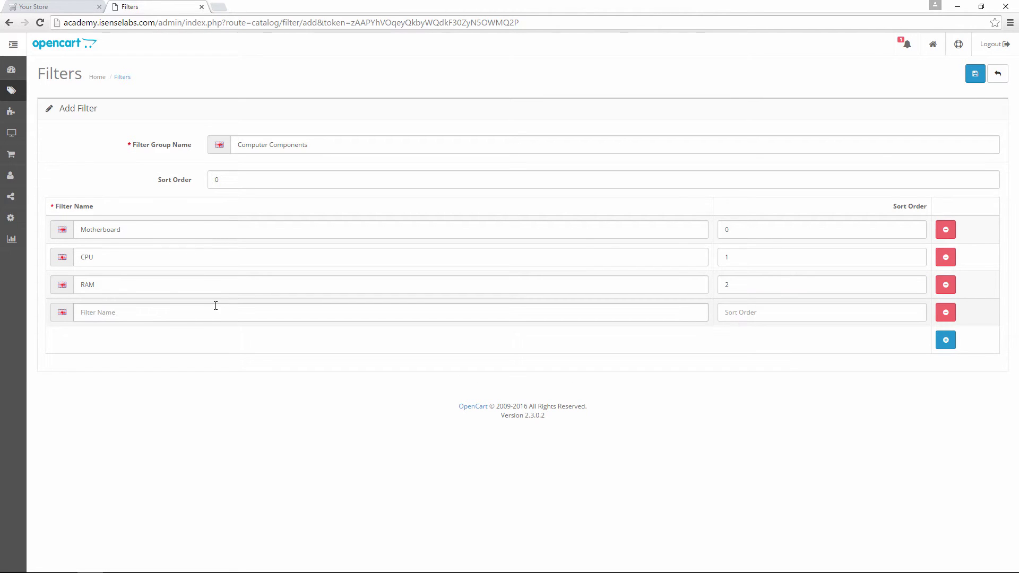
pyautogui.write('GPU')
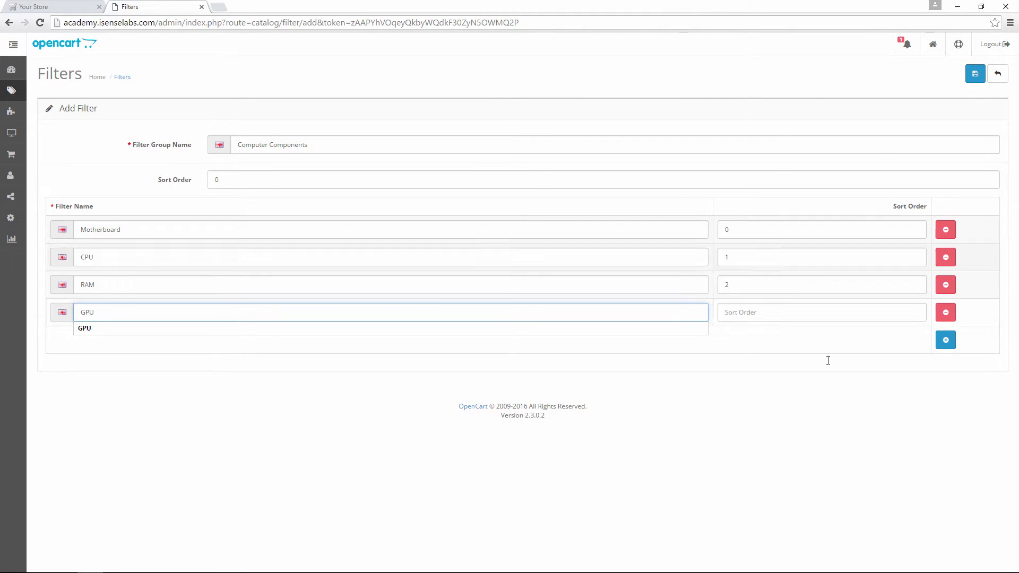
pyautogui.click(809, 311)
pyautogui.write('3')
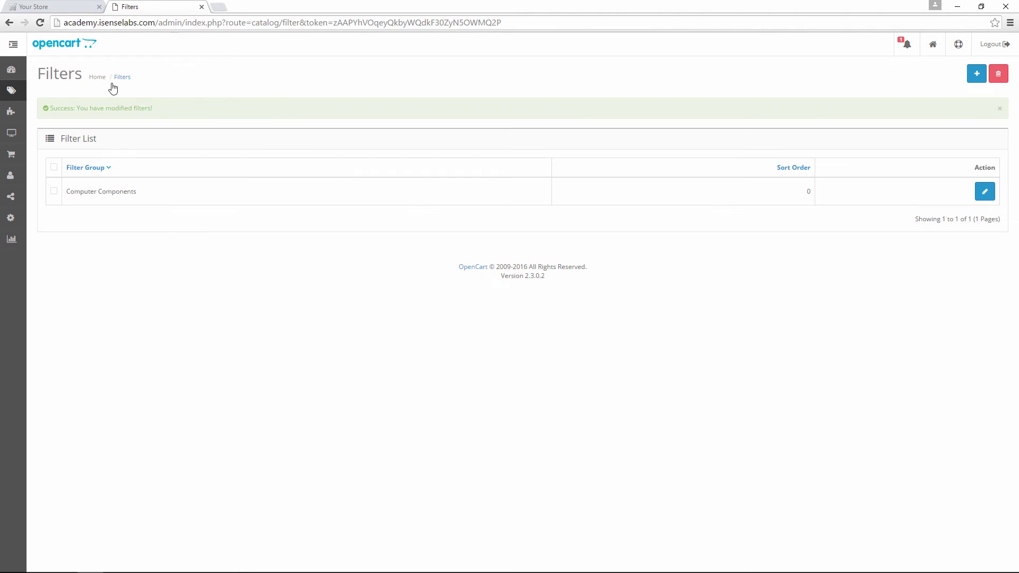
pyautogui.click(13, 49)
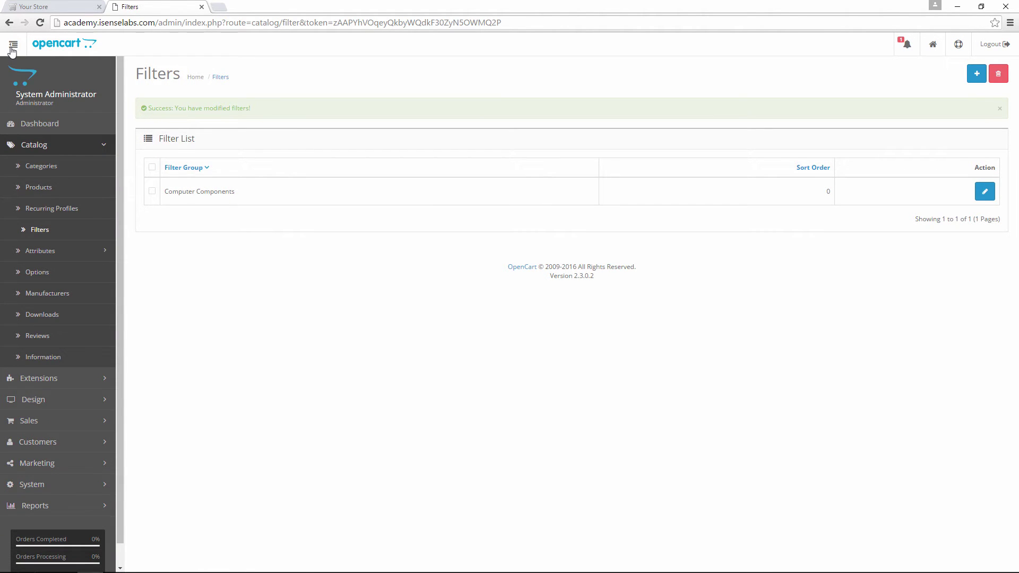
# - Go to Catalog > Categories to see Cameras, Components, Desktops and others
pyautogui.click(77, 164)
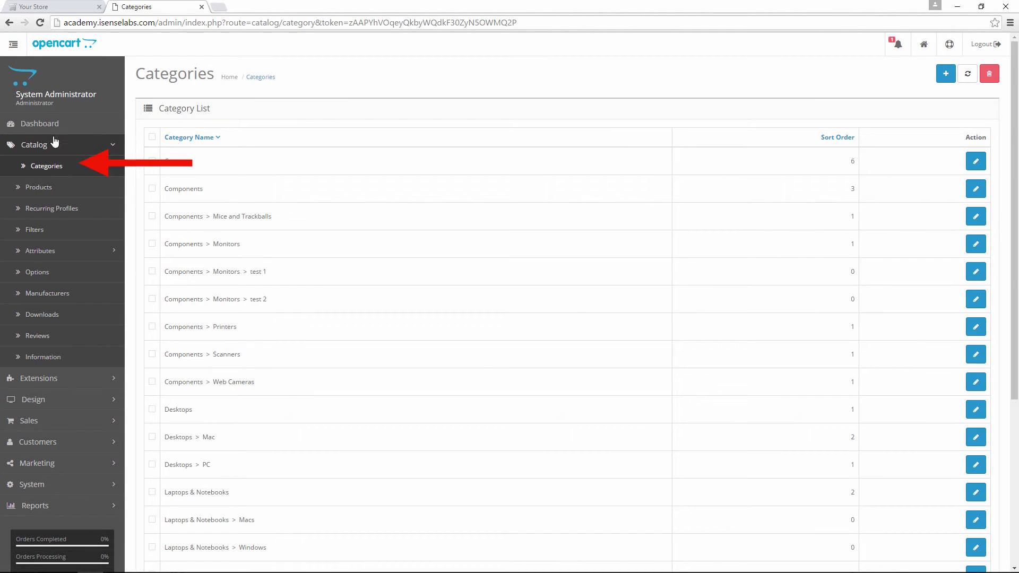
pyautogui.click(14, 52)
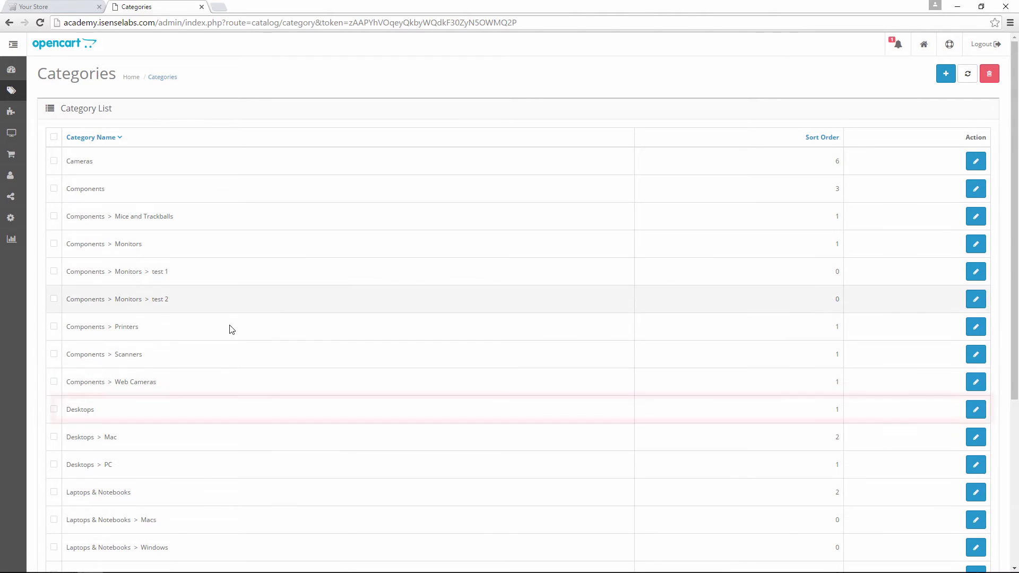
# - Give the Desktops category the Motherboard, CPU, RAM and GPU filters in its Data tab and save
pyautogui.click(975, 409)
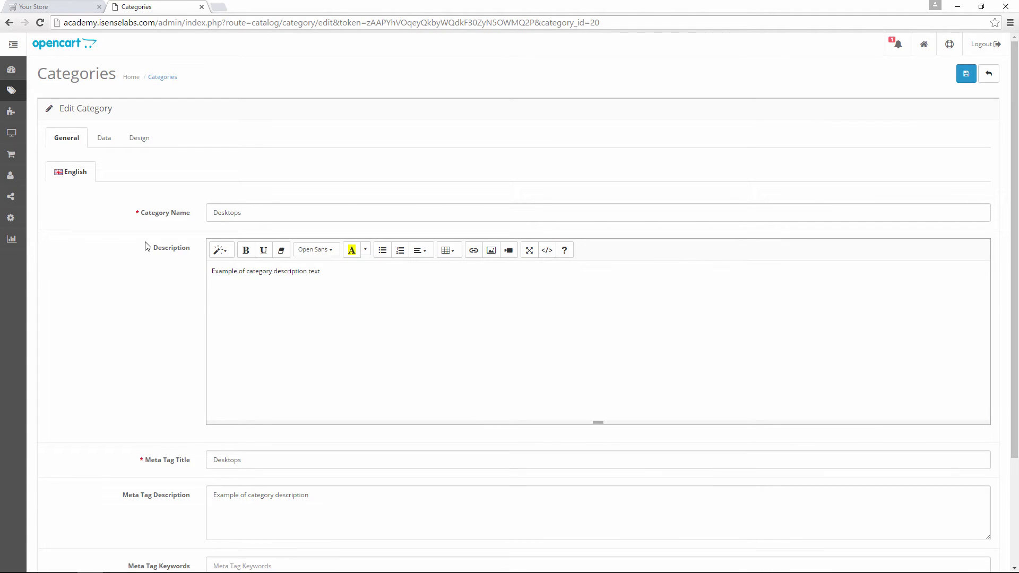
pyautogui.click(108, 140)
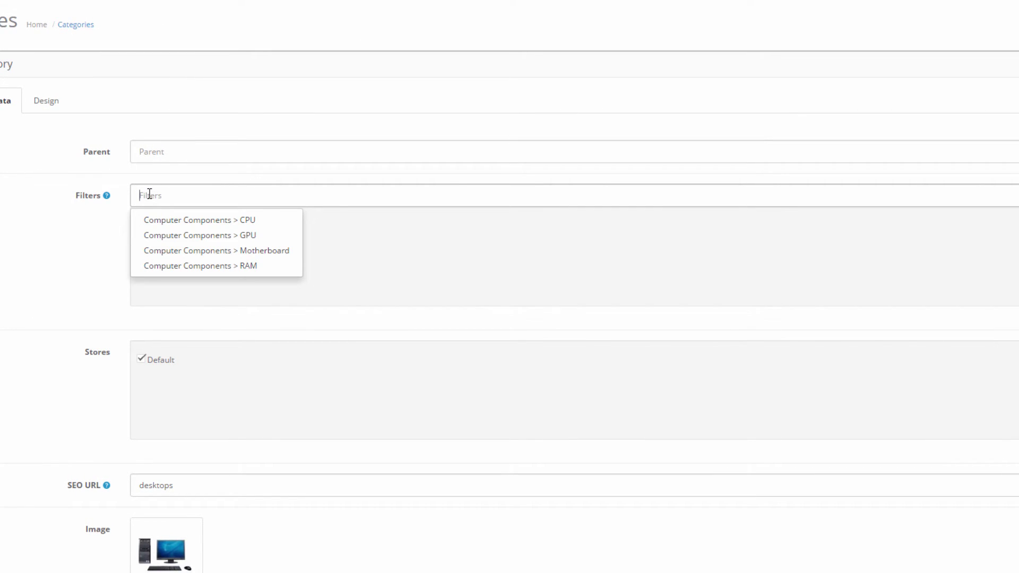
pyautogui.click(198, 254)
pyautogui.click(202, 197)
pyautogui.click(210, 226)
pyautogui.click(209, 198)
pyautogui.click(222, 266)
pyautogui.click(232, 200)
pyautogui.click(245, 236)
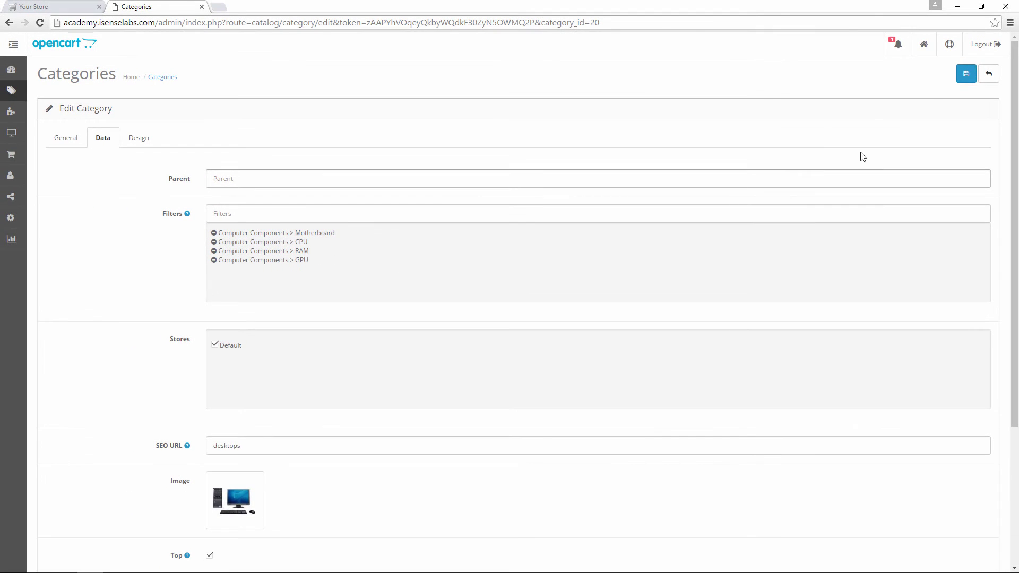
pyautogui.click(966, 75)
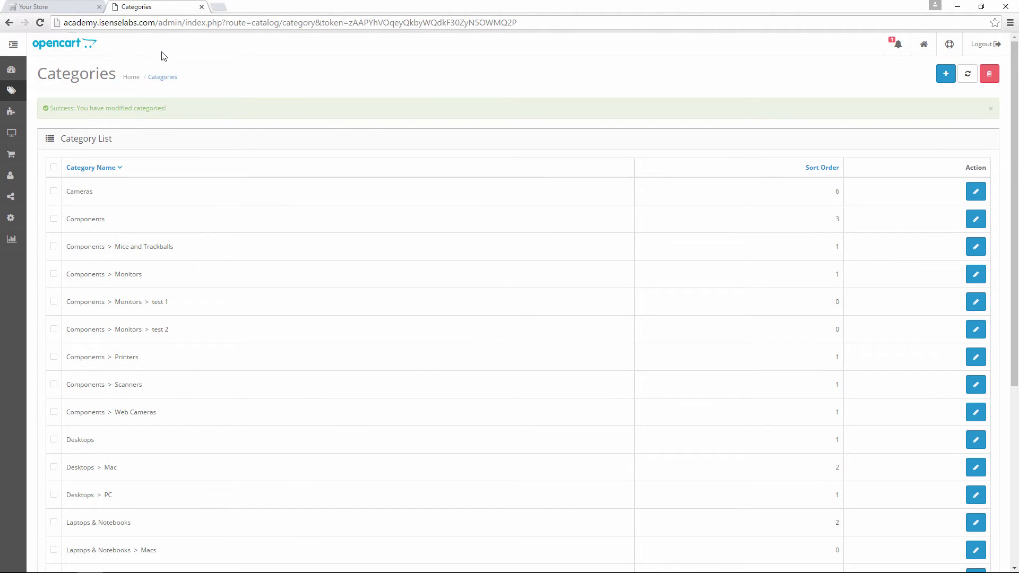
# - Expand the admin sidebar so the Catalog sections are visible
pyautogui.click(13, 45)
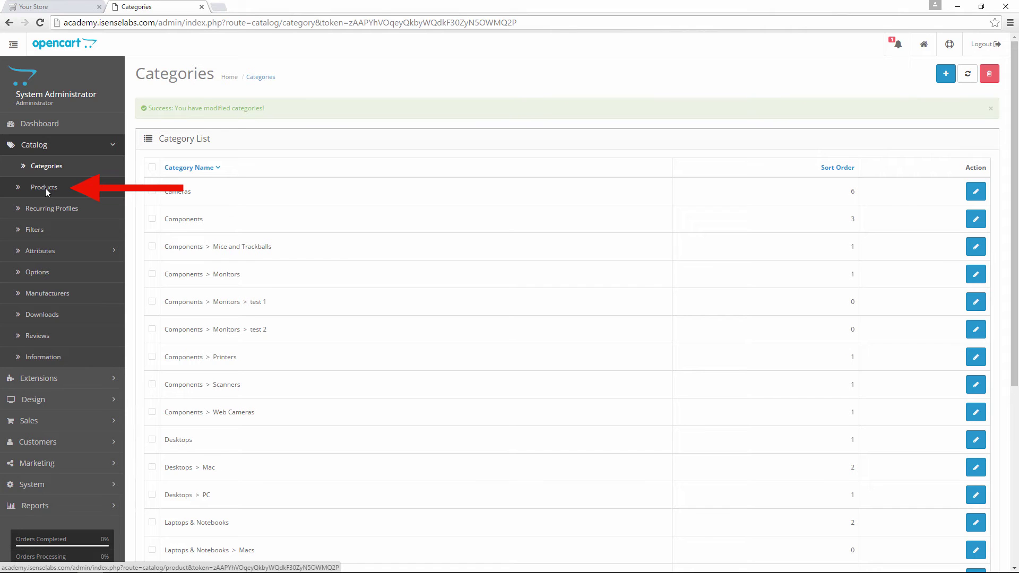
# - Add the Computer Components > Motherboard filter to iMac's Links tab and save the product
pyautogui.click(46, 187)
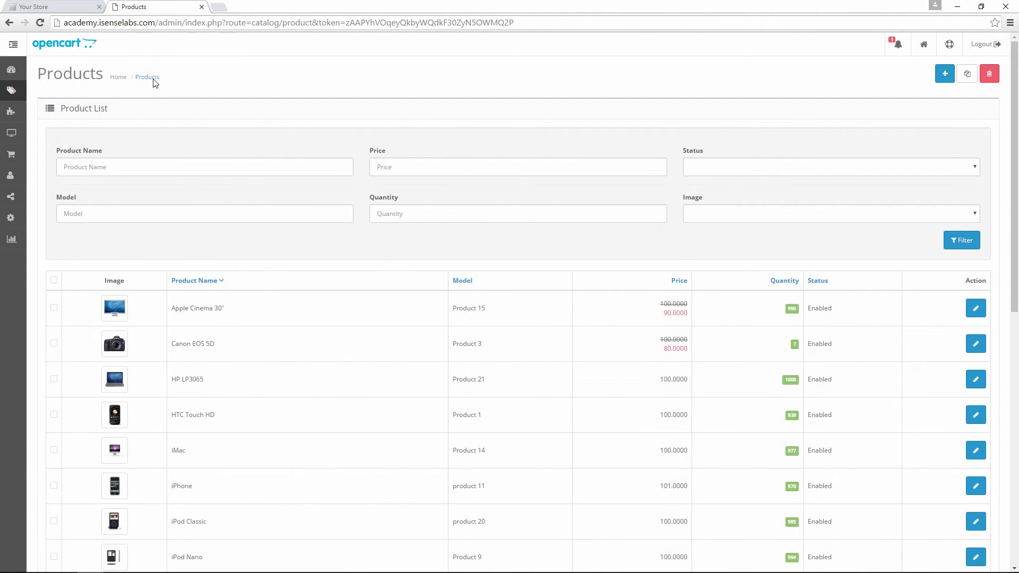
pyautogui.click(979, 452)
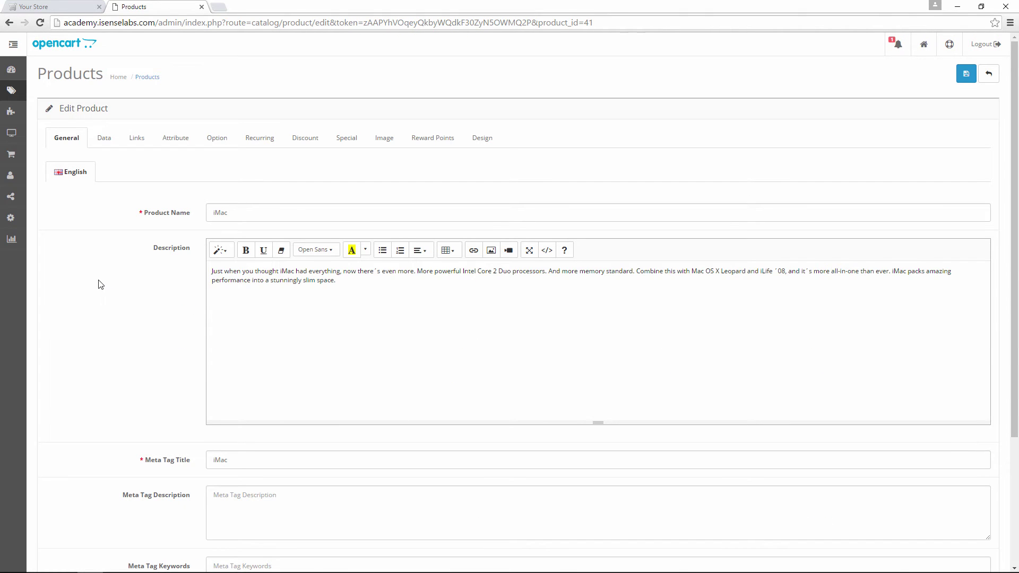
pyautogui.click(136, 141)
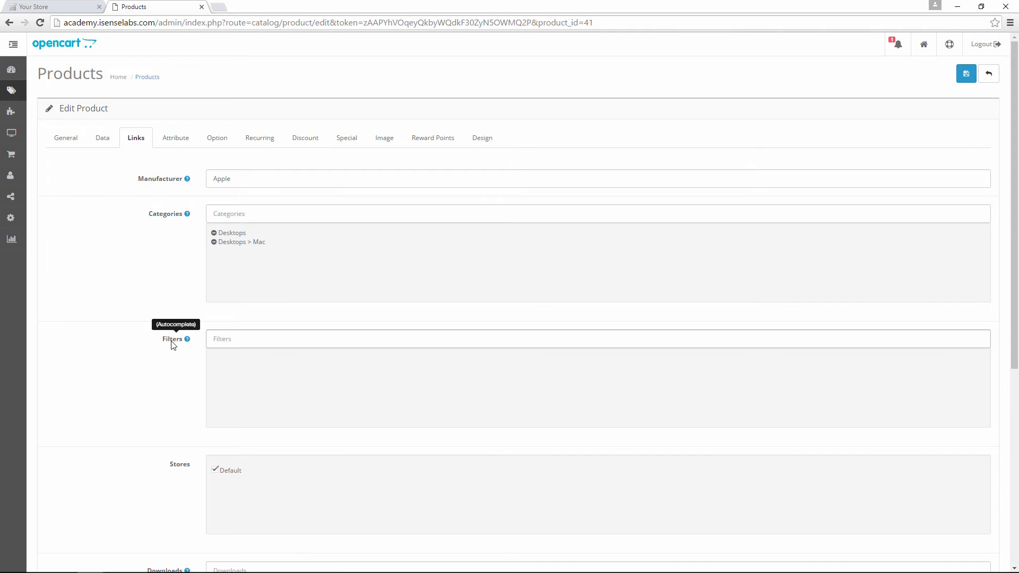
pyautogui.click(229, 337)
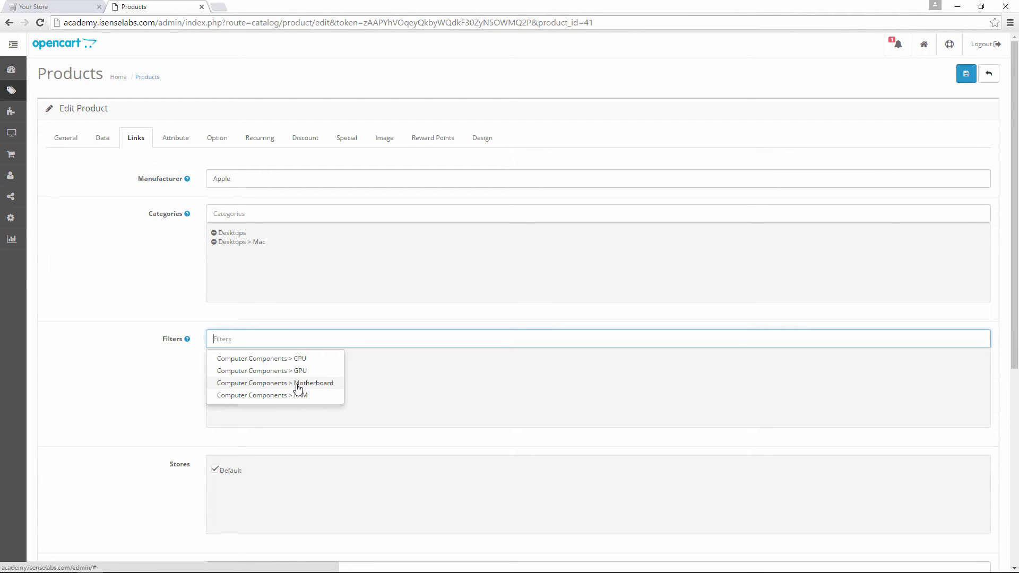
pyautogui.click(298, 383)
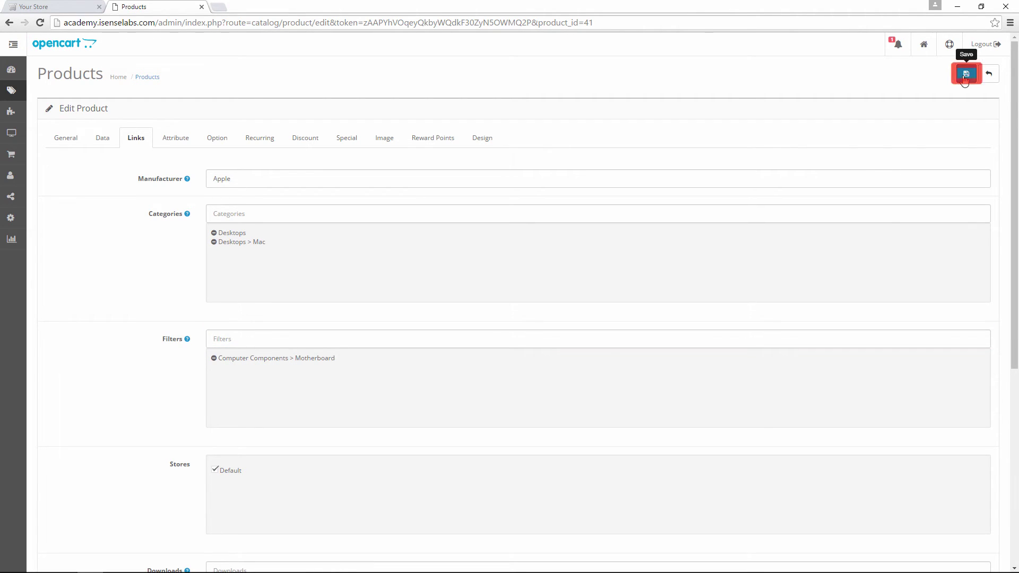
pyautogui.click(964, 75)
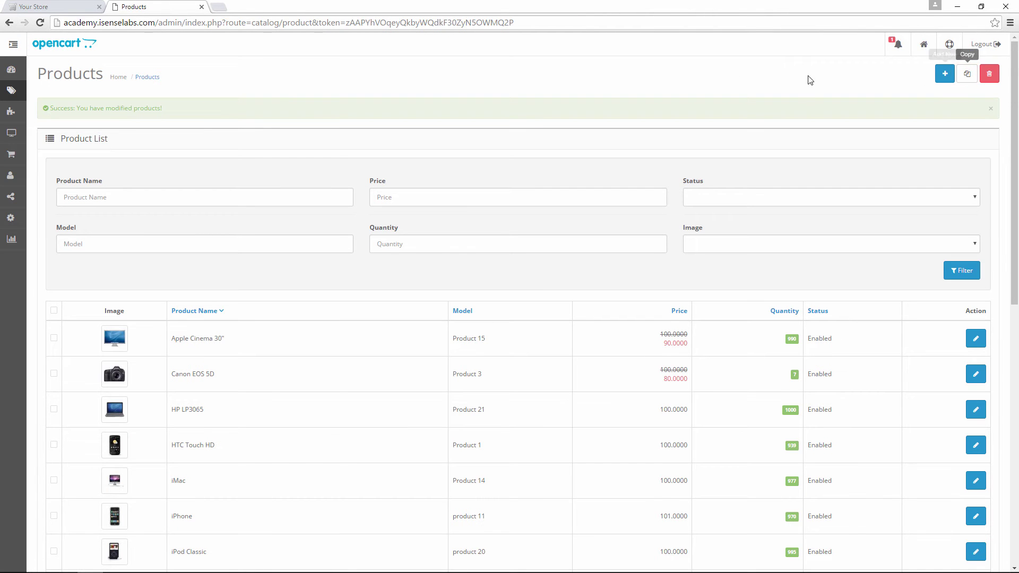
# - Navigate to Design > Layouts in the admin sidebar
pyautogui.click(13, 44)
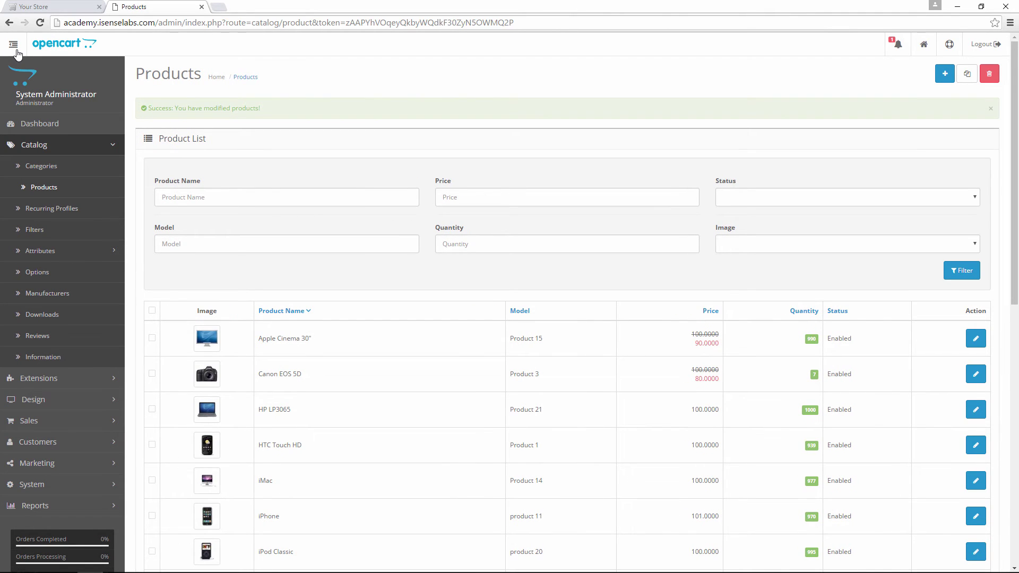
pyautogui.click(72, 151)
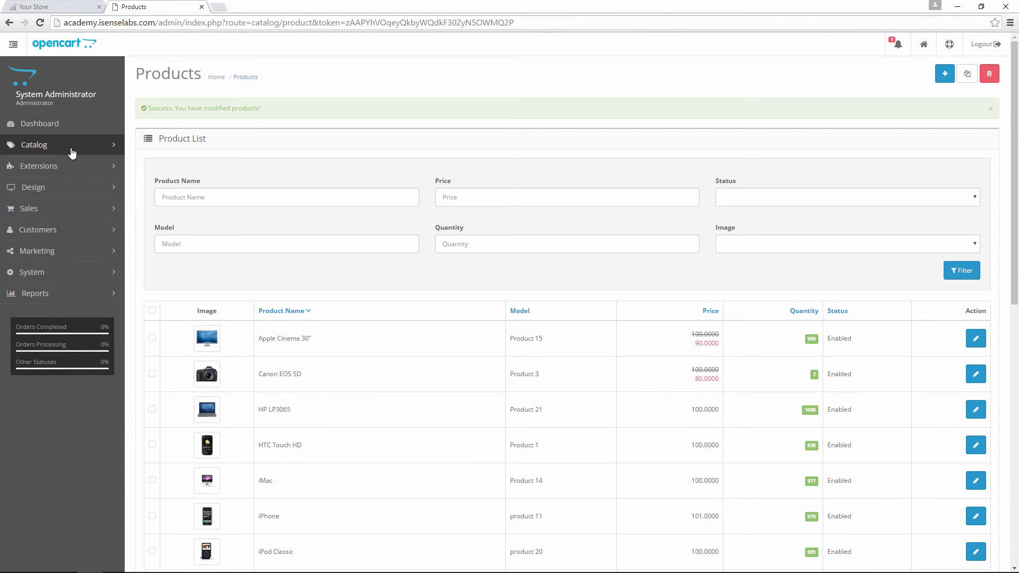
pyautogui.click(61, 187)
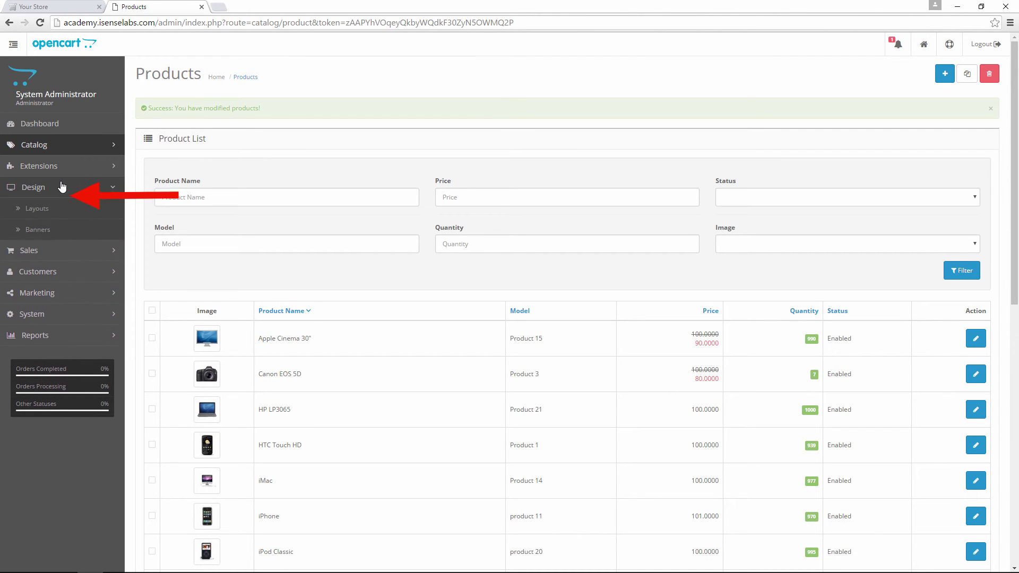
pyautogui.click(64, 210)
# - Put the Filter module in the Category layout's Column Left and save the layout
pyautogui.click(13, 44)
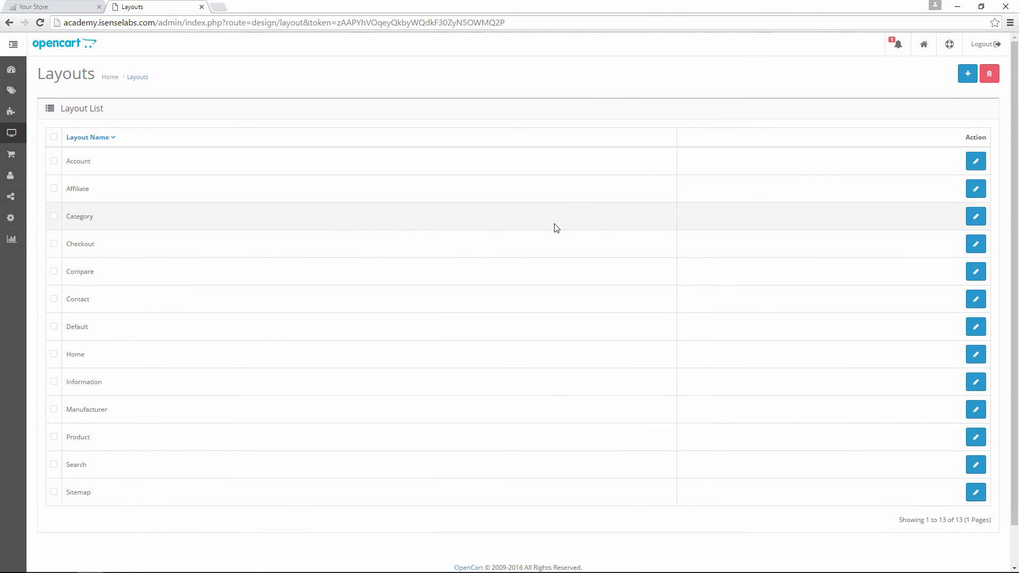
pyautogui.click(977, 217)
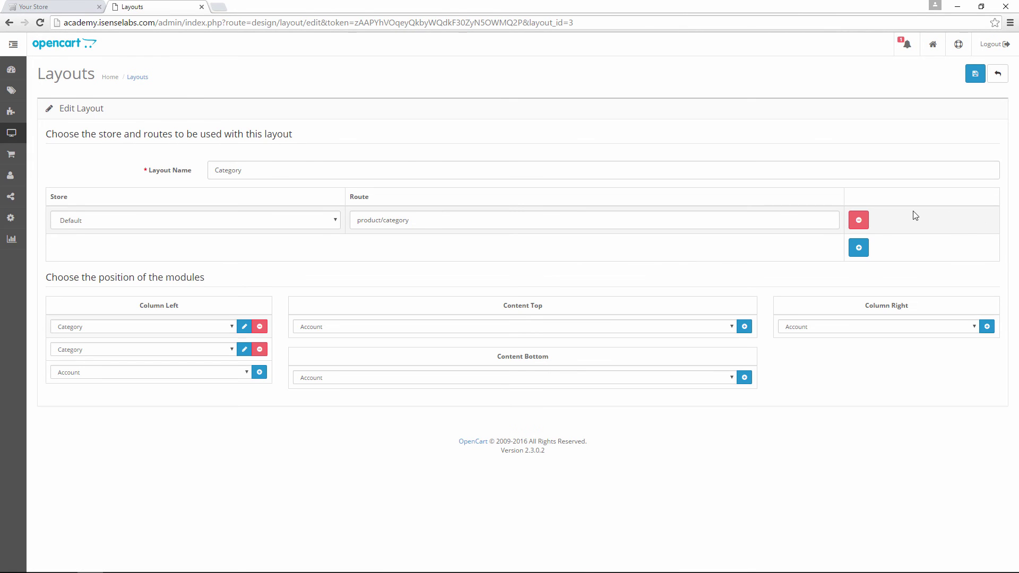
pyautogui.click(259, 372)
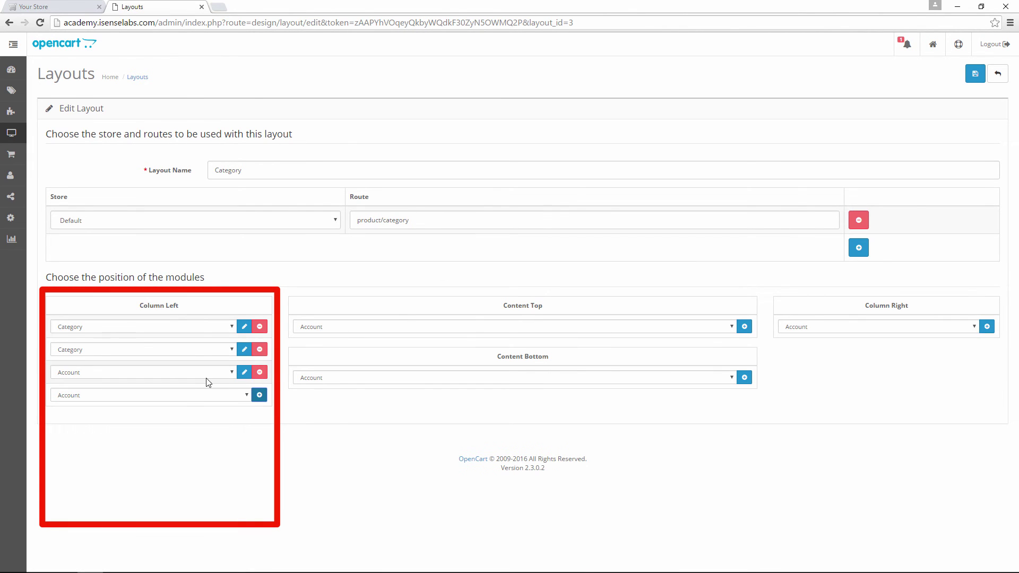
pyautogui.click(149, 373)
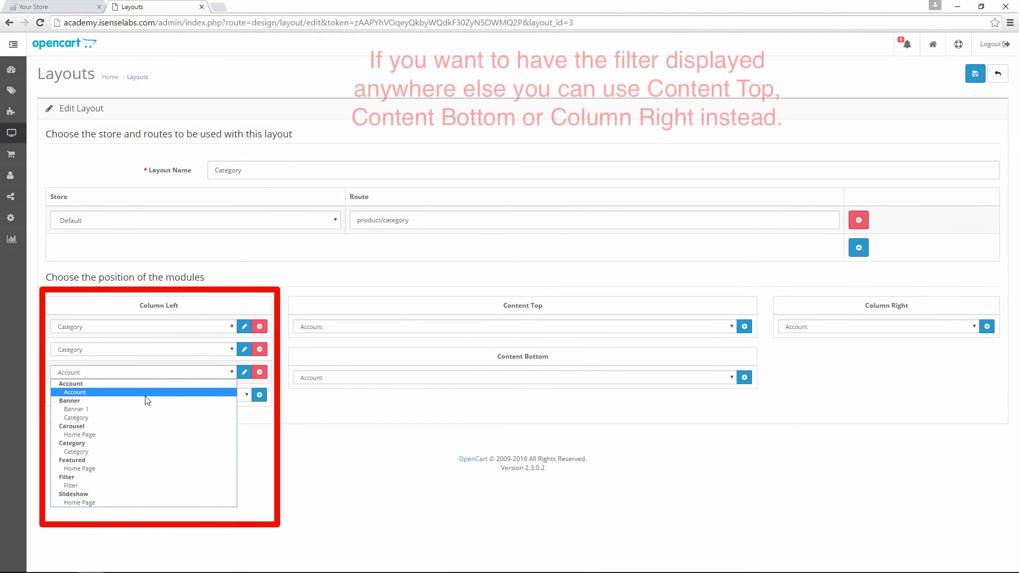
pyautogui.click(128, 486)
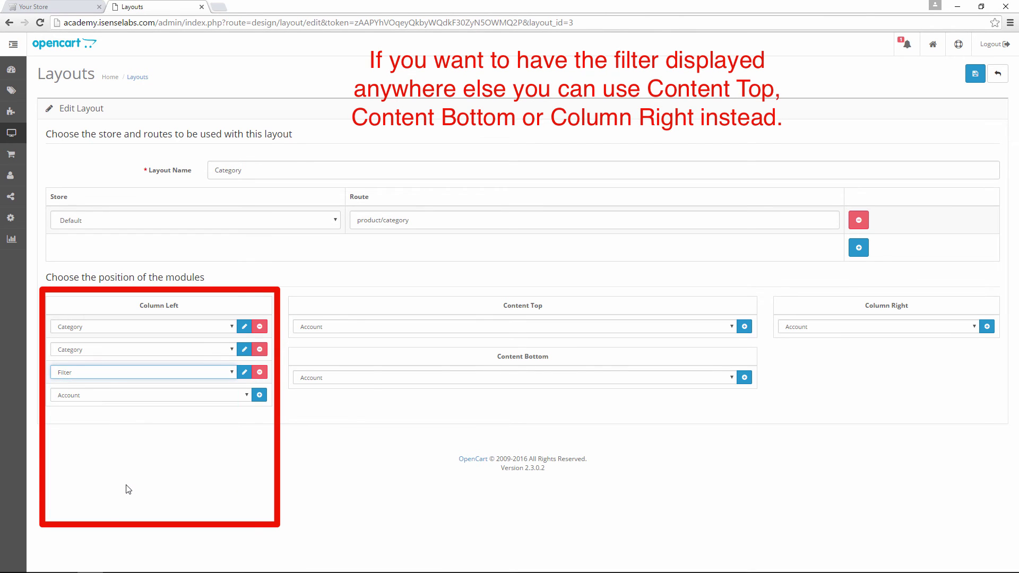
pyautogui.click(309, 412)
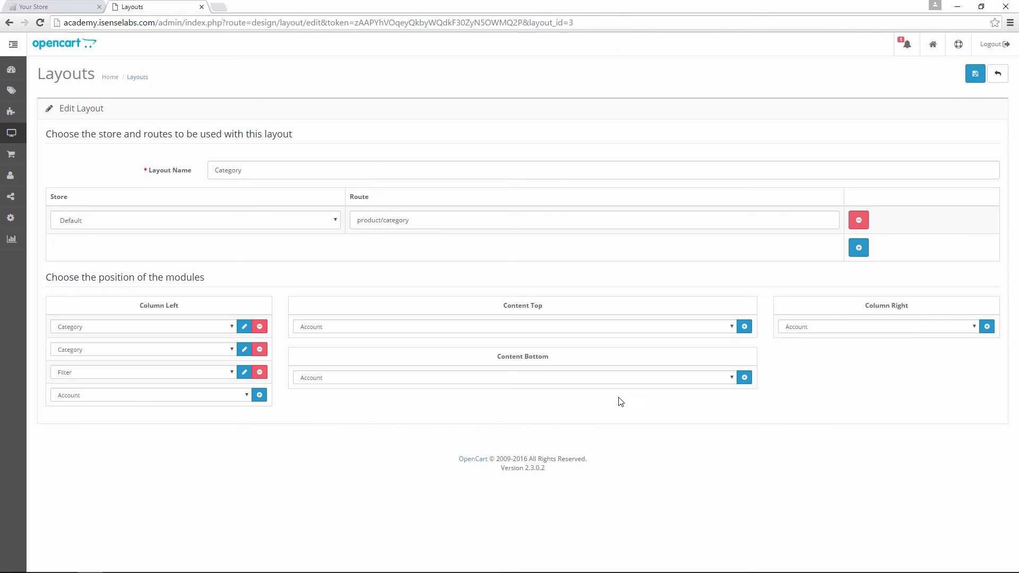
pyautogui.click(975, 73)
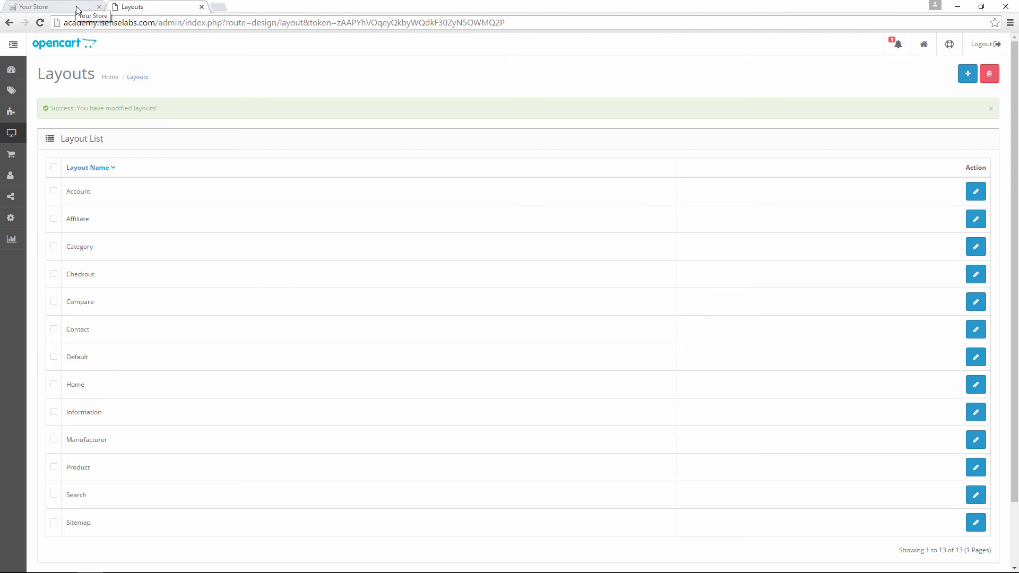
# - Open the storefront's Desktops category page and scroll to its Refine Search panel of Computer Components filters
pyautogui.click(75, 5)
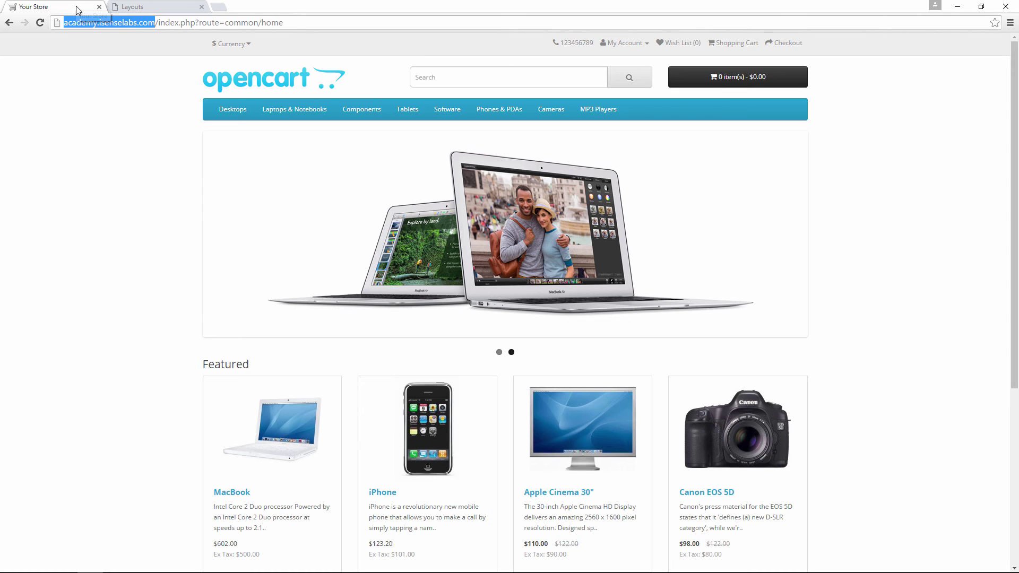
pyautogui.moveTo(217, 113)
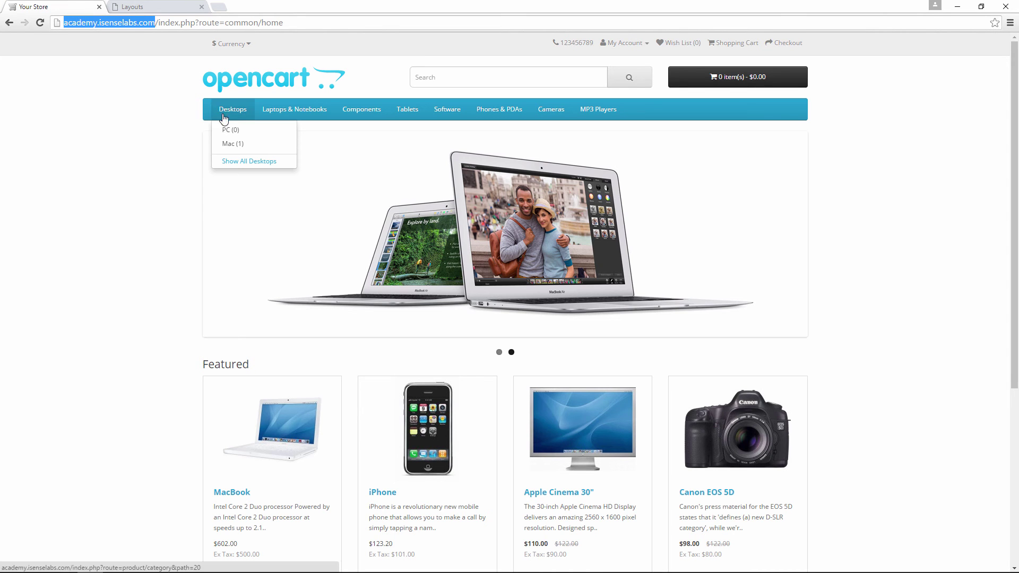
pyautogui.click(233, 159)
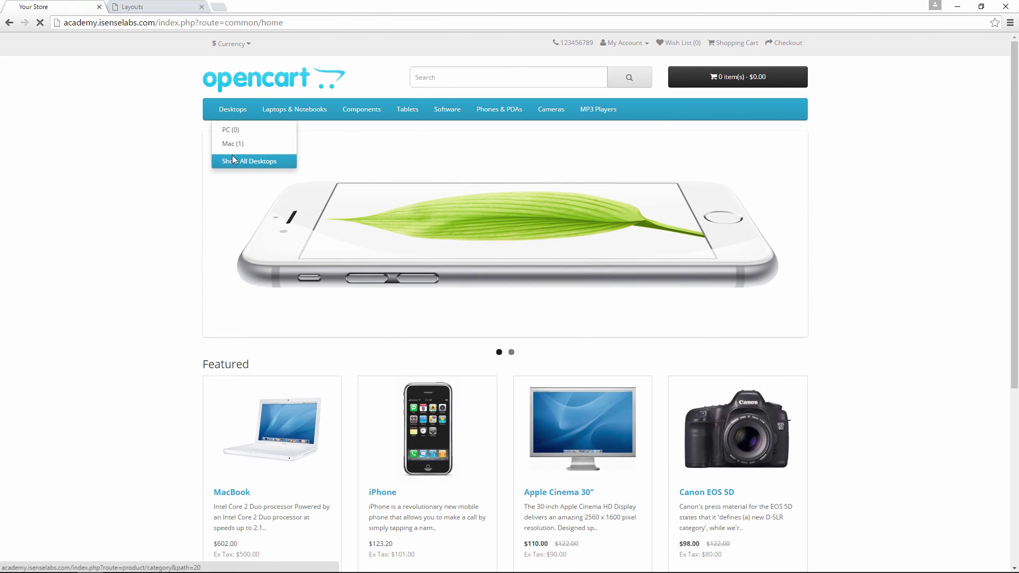
pyautogui.scroll(-1, 153, 174)
pyautogui.scroll(-3, 153, 173)
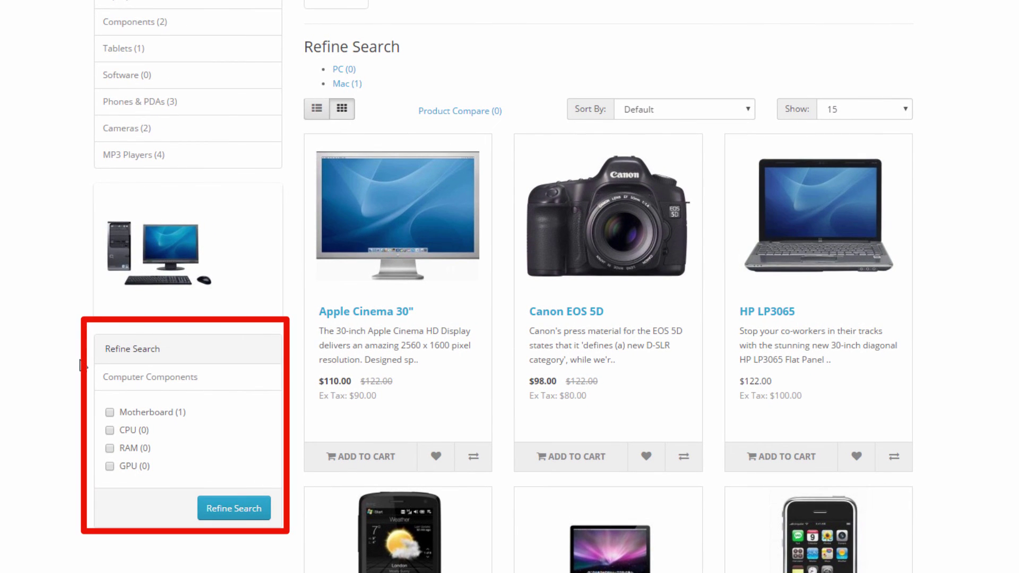
# - Filter the Desktops listing by Motherboard, leaving only the iMac (1 to 1 of 1)
pyautogui.click(151, 412)
pyautogui.click(224, 510)
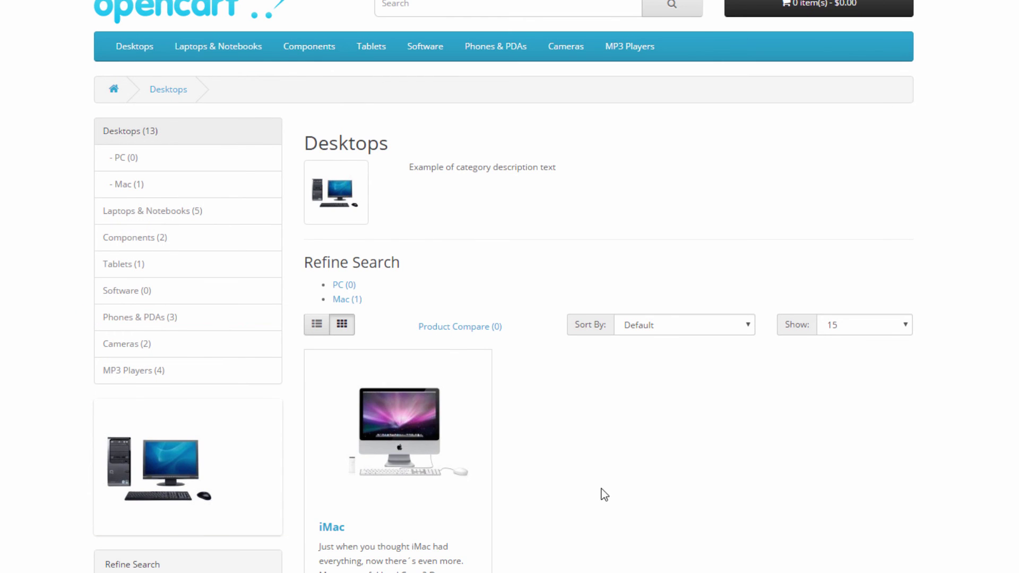
pyautogui.scroll(-2, 613, 486)
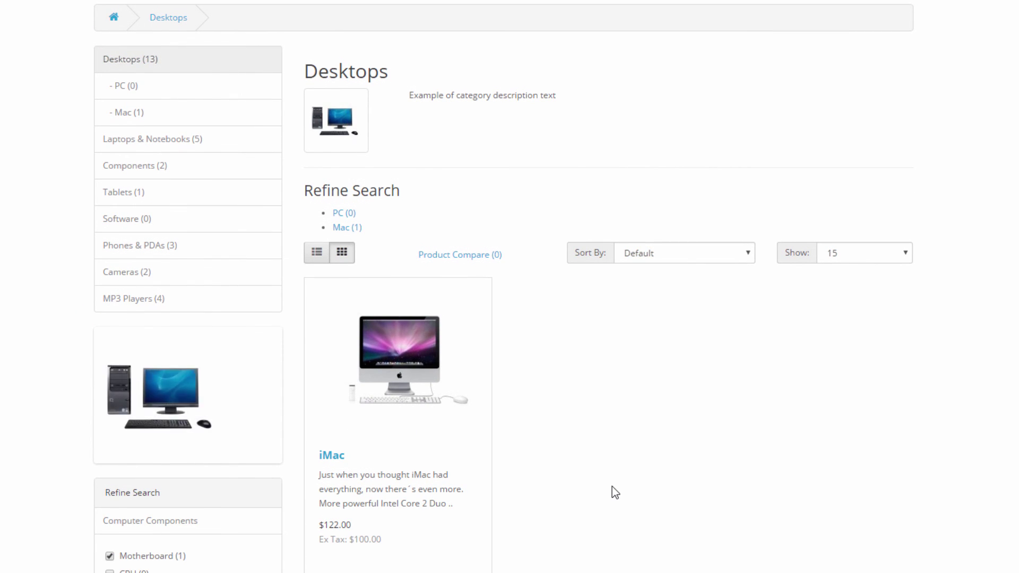
pyautogui.scroll(-2, 612, 486)
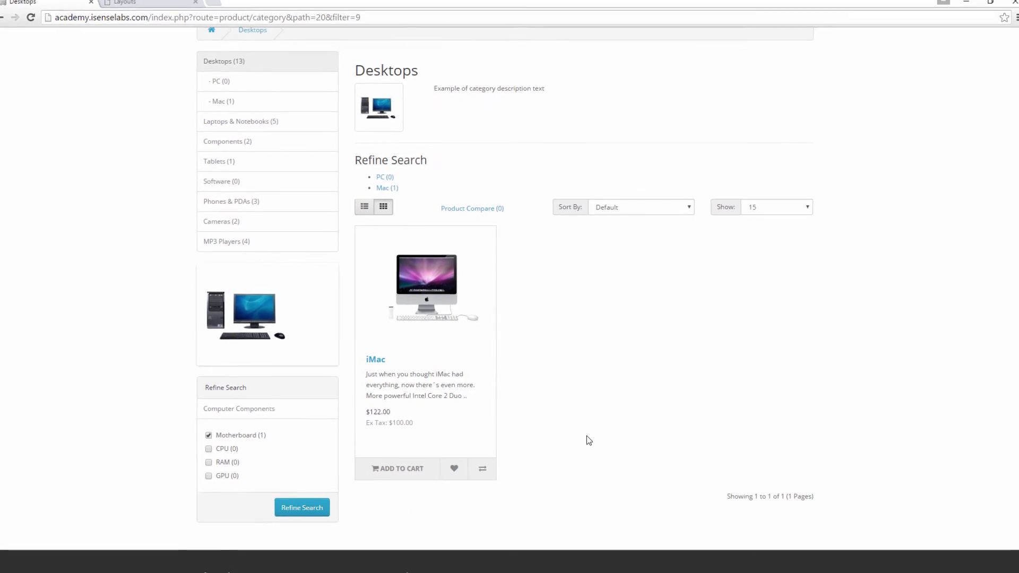